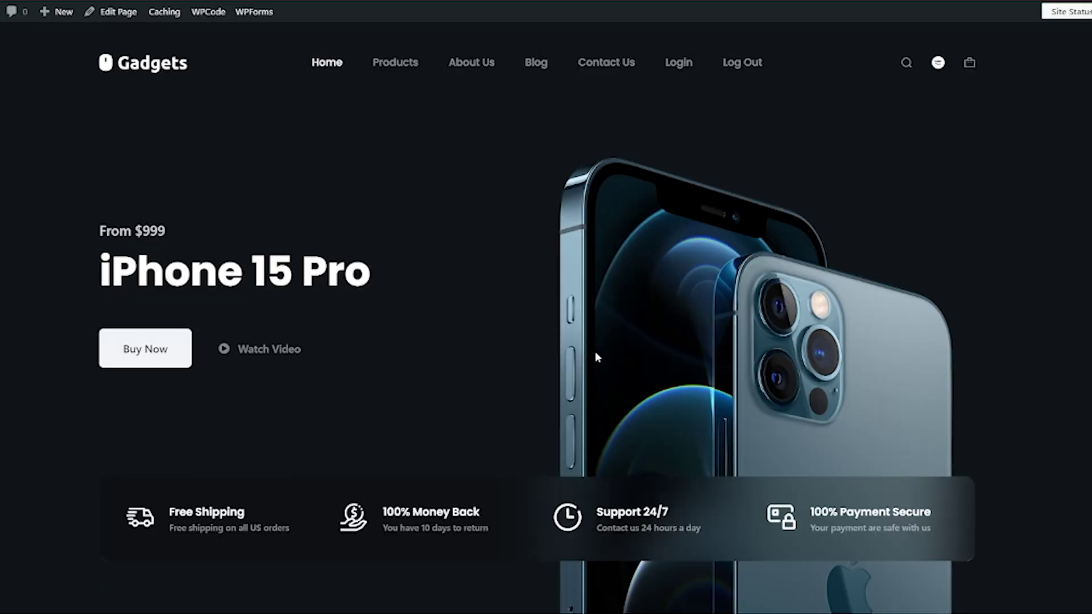
Step: Open the blog post "The Ultimate Guide to the Best VR Kits and Goggles in 2024" and examine its sentence mentioning Contact Us
click(531, 71)
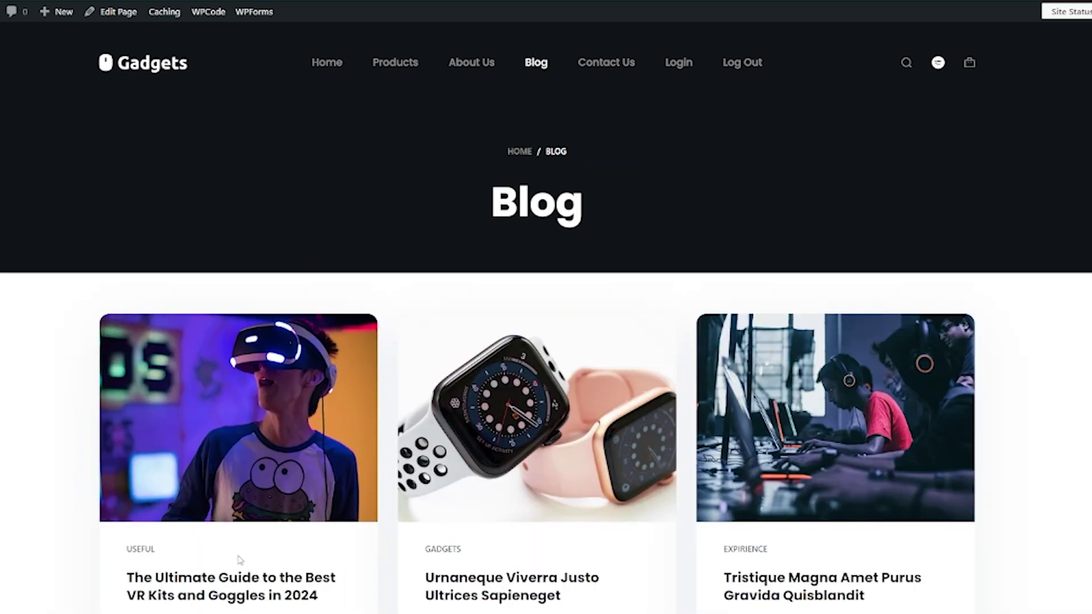
scroll(241, 545, down, 1)
click(253, 528)
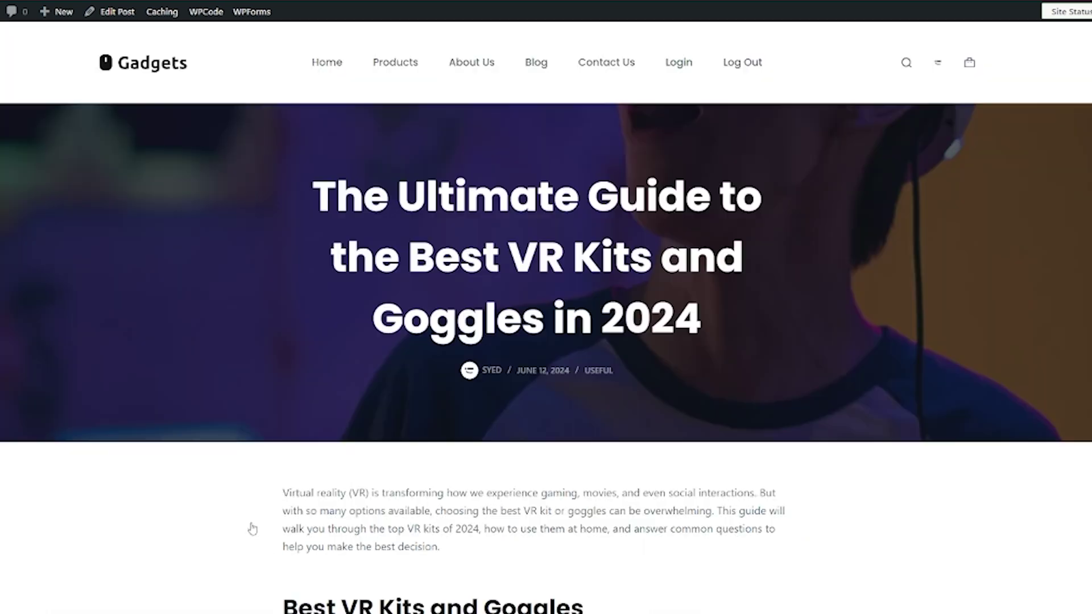
scroll(376, 472, down, 10)
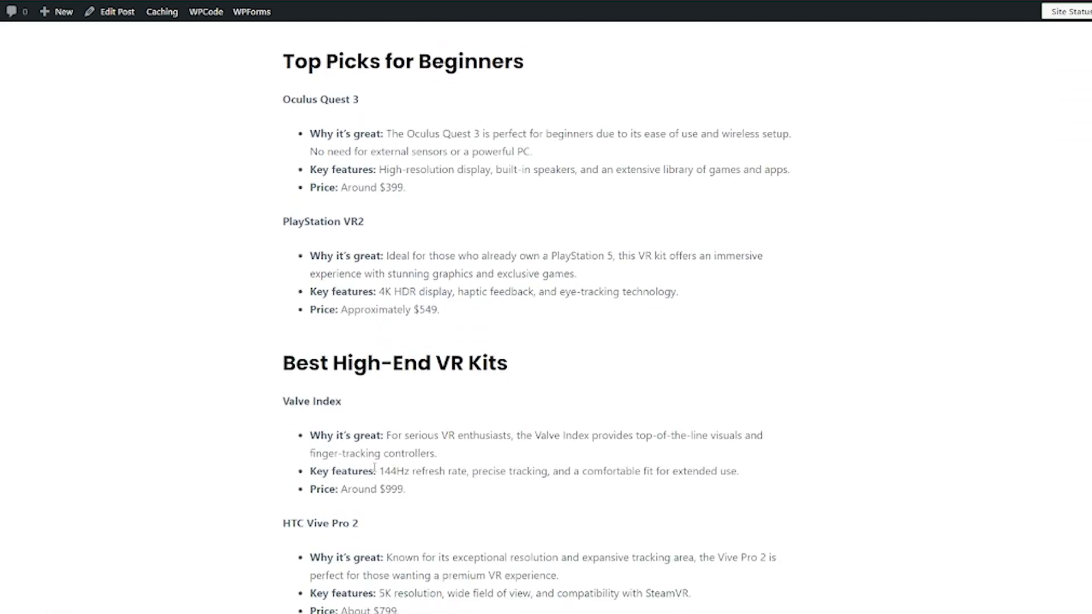
scroll(375, 473, down, 3)
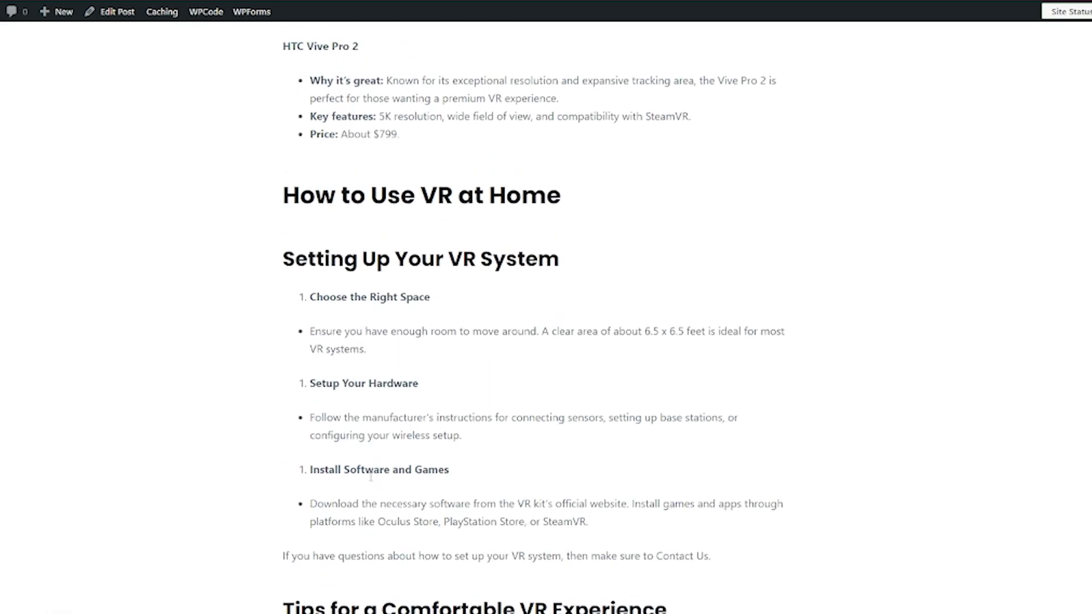
scroll(311, 560, down, 4)
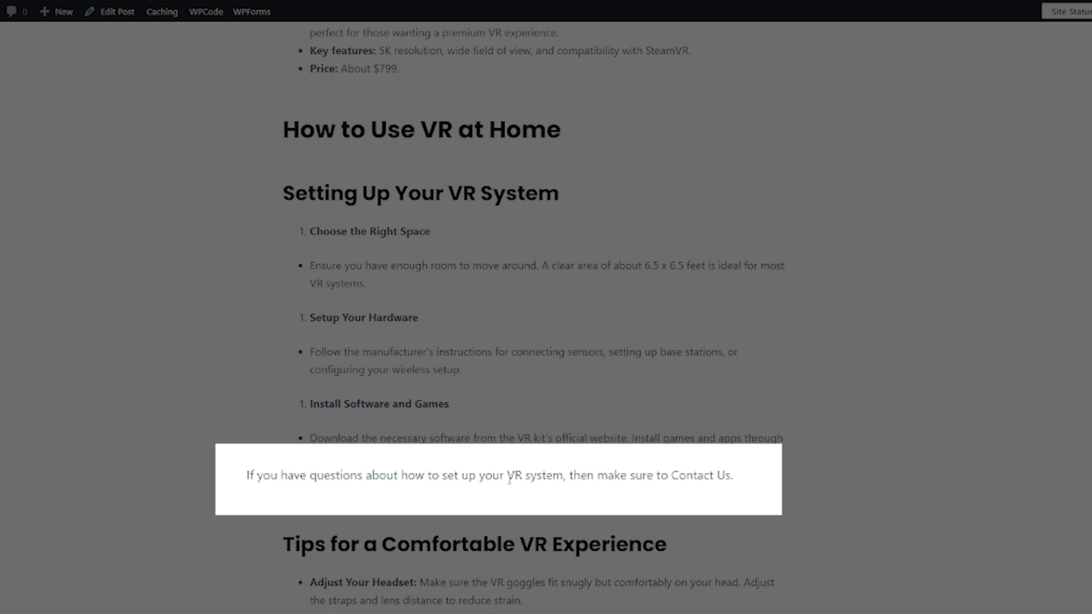
triple_click(668, 477)
click(737, 479)
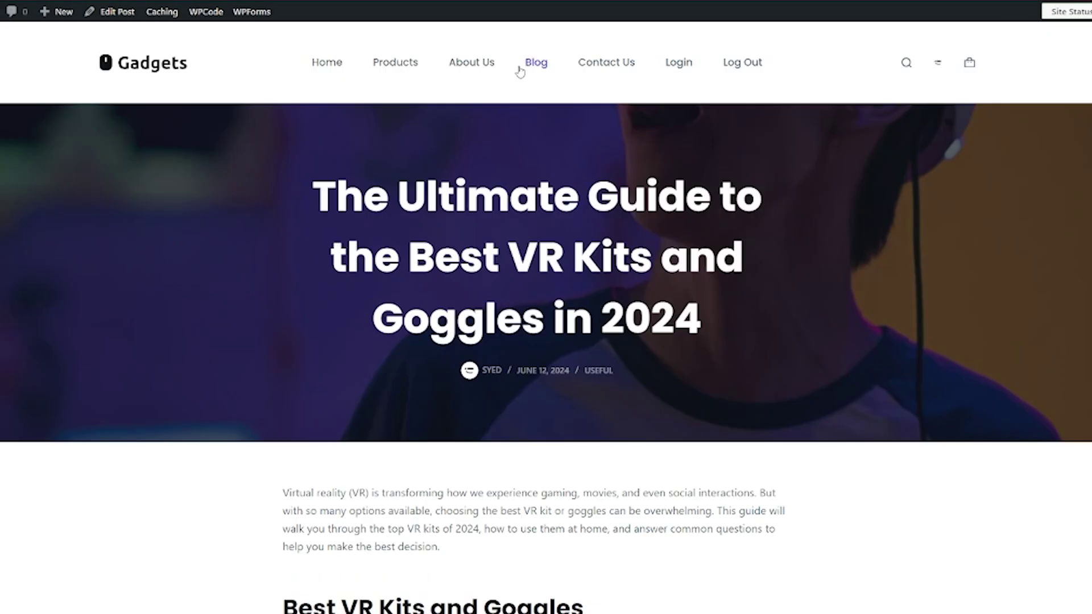
Step: Open the site's Contact Us page and look over its contact details, map and message form
click(598, 66)
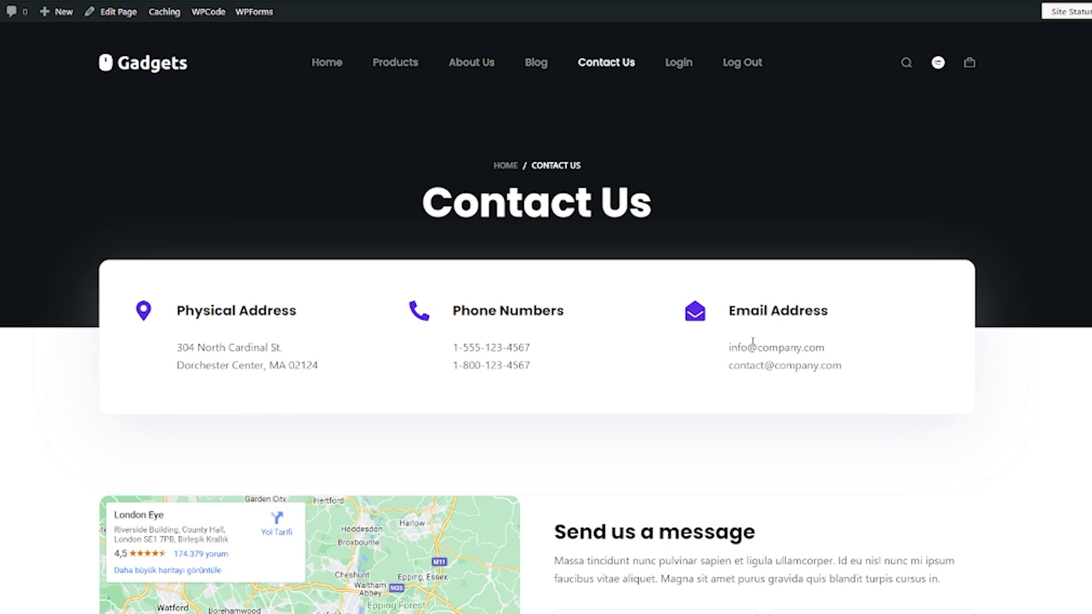
scroll(752, 341, down, 5)
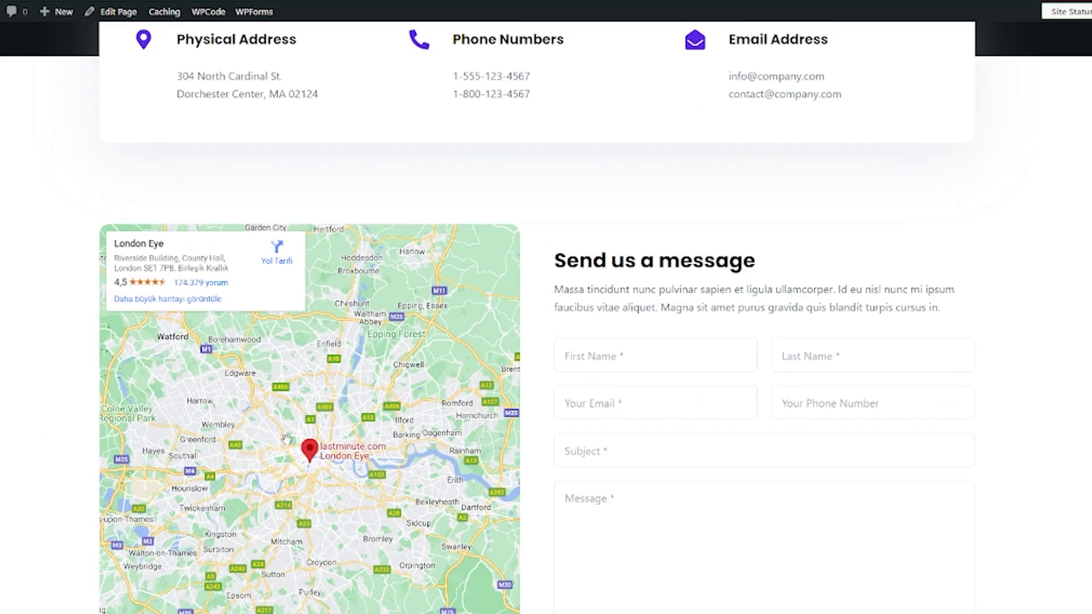
scroll(632, 445, up, 5)
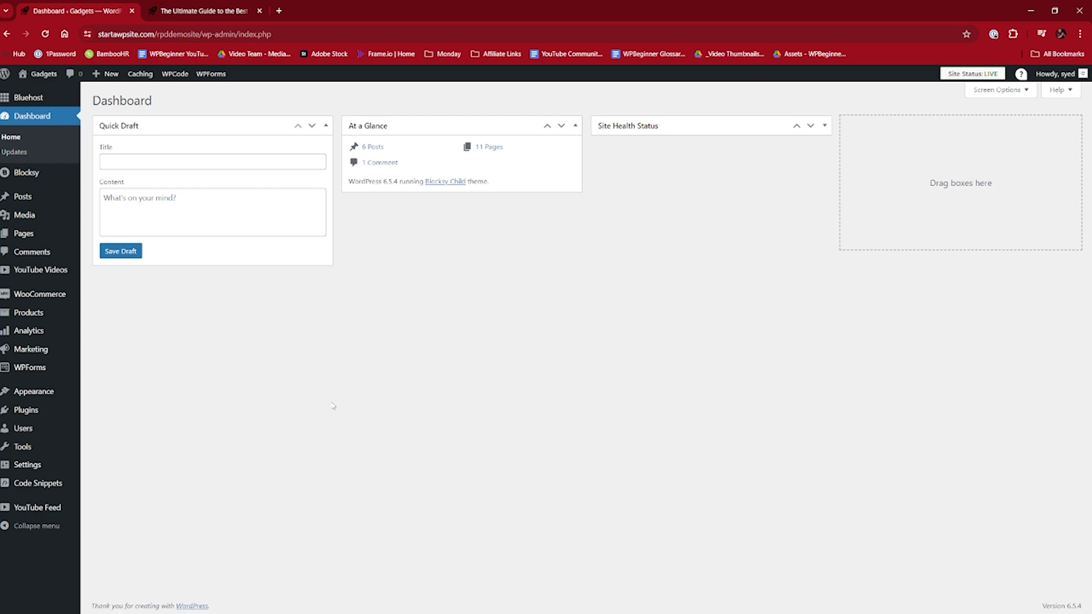
Step: Open the post "The Ultimate Guide to the Best VR Kits and Goggles in 2024" for editing and find the Contact Us sentence
mouse_move(26, 200)
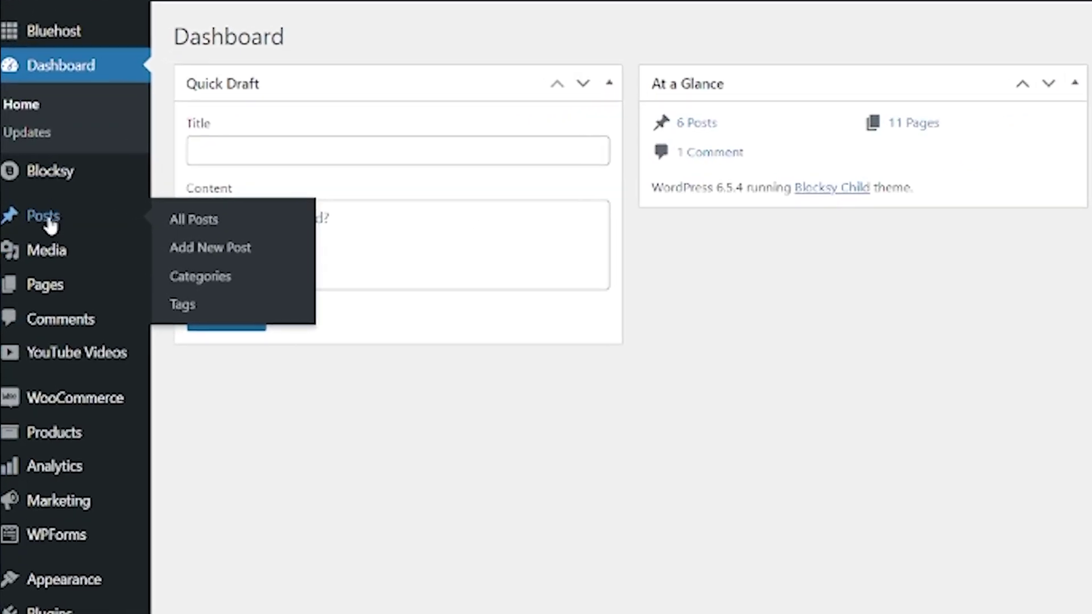
click(198, 220)
mouse_move(145, 160)
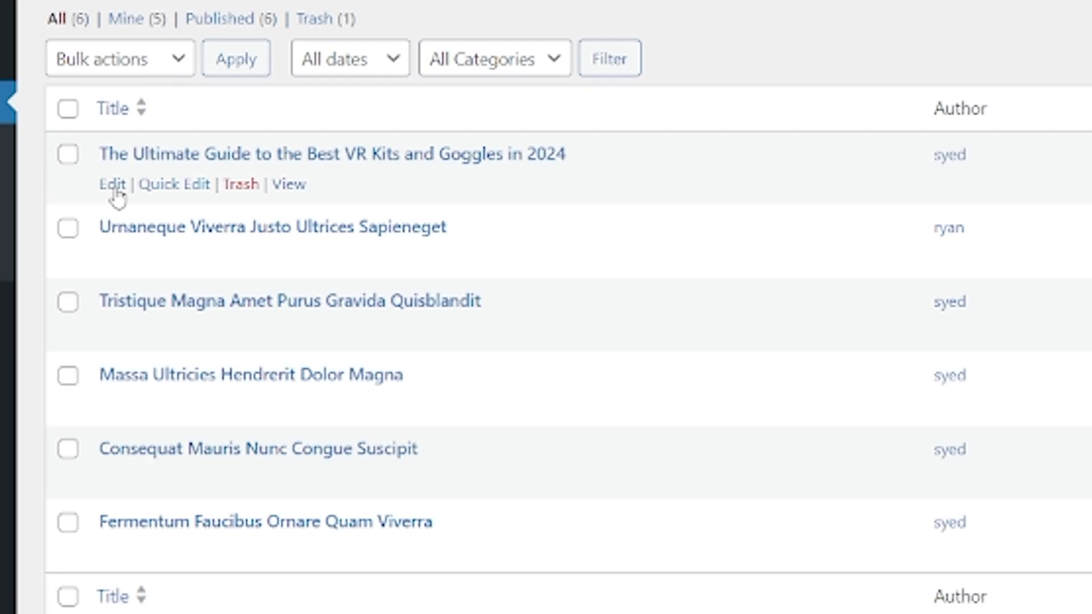
click(114, 187)
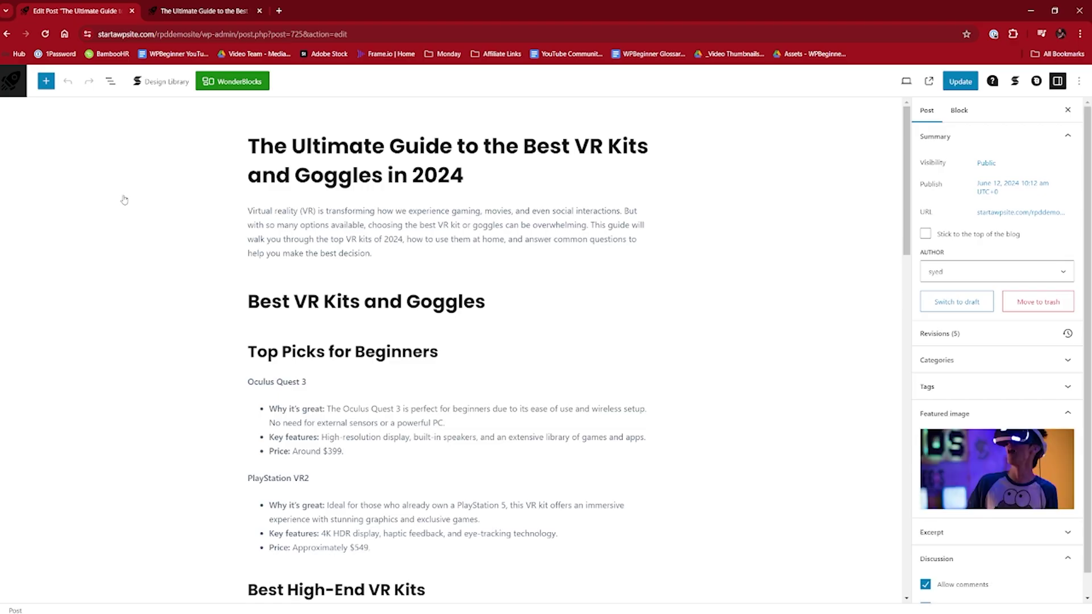
scroll(420, 366, down, 3)
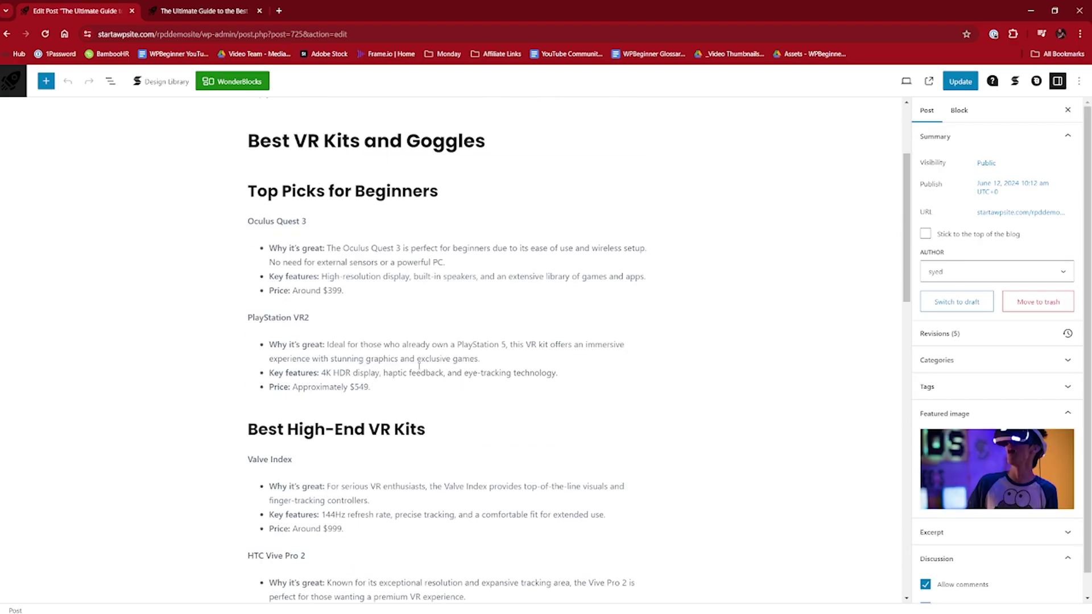
scroll(419, 366, down, 10)
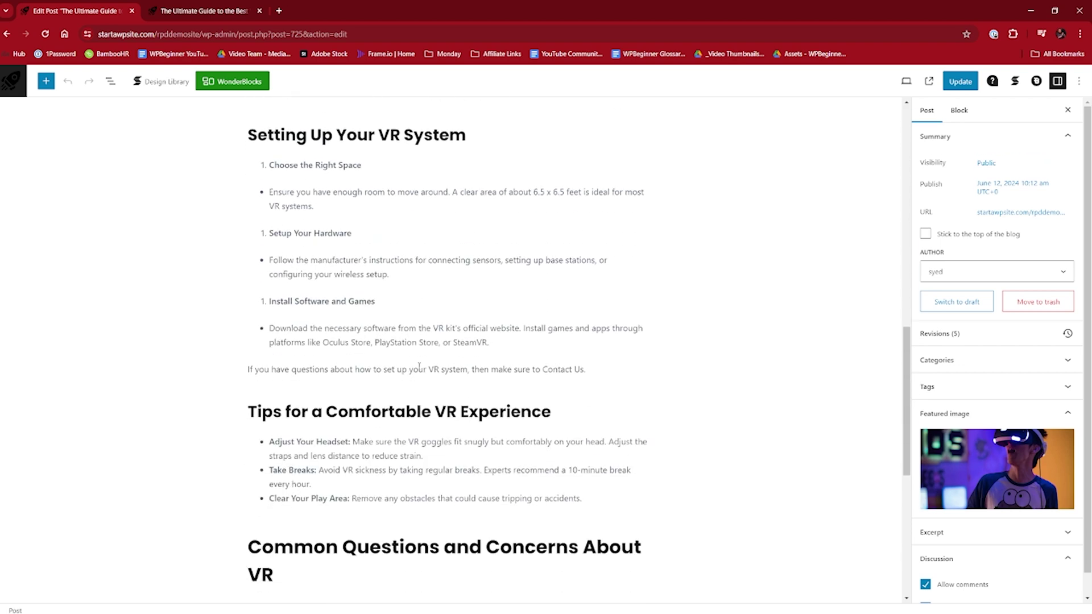
scroll(420, 366, down, 2)
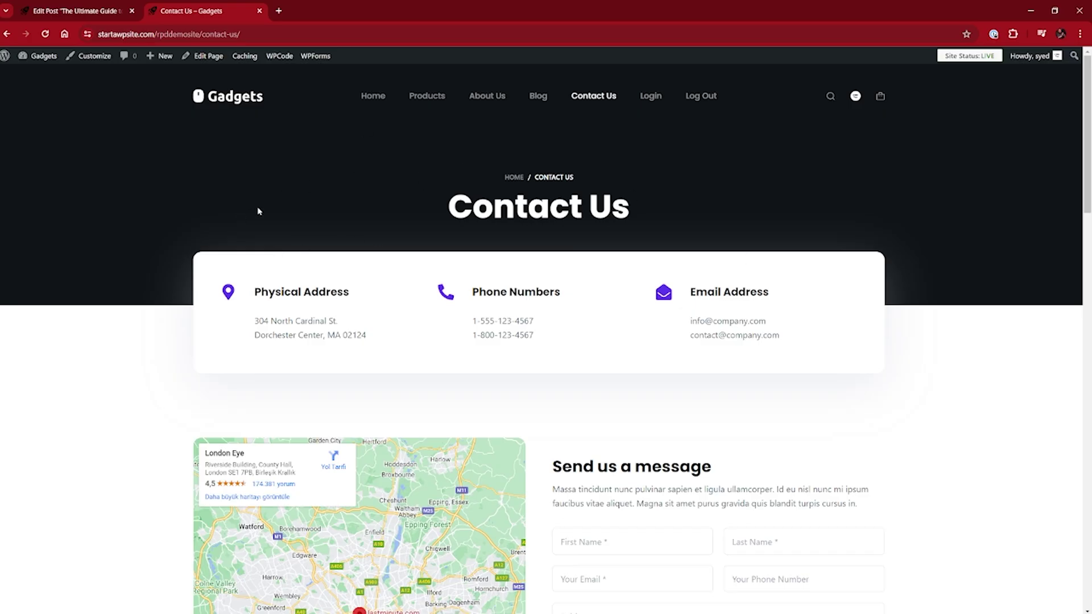
Step: Copy the Contact Us page's URL and return to the post editor
click(252, 34)
key(ctrl+c)
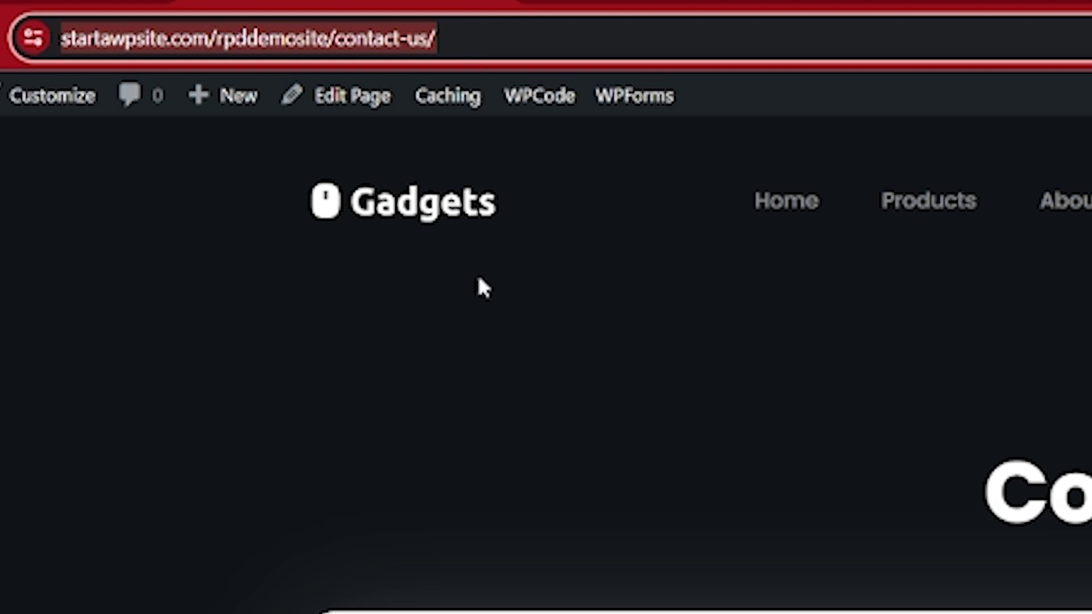
click(165, 26)
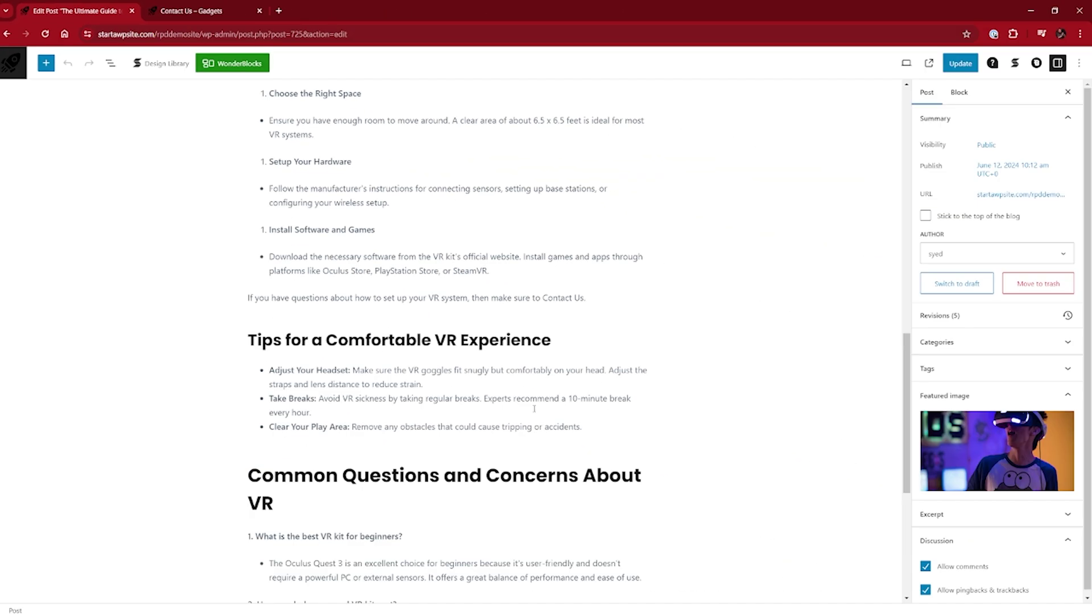
Step: Link the words "Contact Us" above the Tips heading to the copied Contact Us page URL and update the post
scroll(534, 409, down, 4)
scroll(533, 411, up, 4)
drag(586, 298, 544, 299)
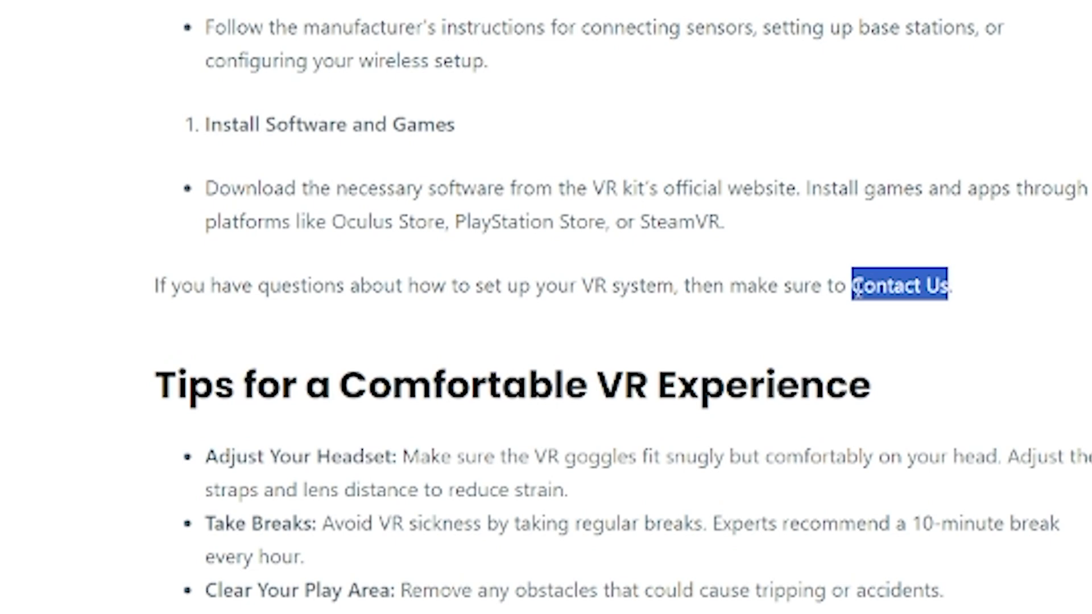
key(ctrl+v)
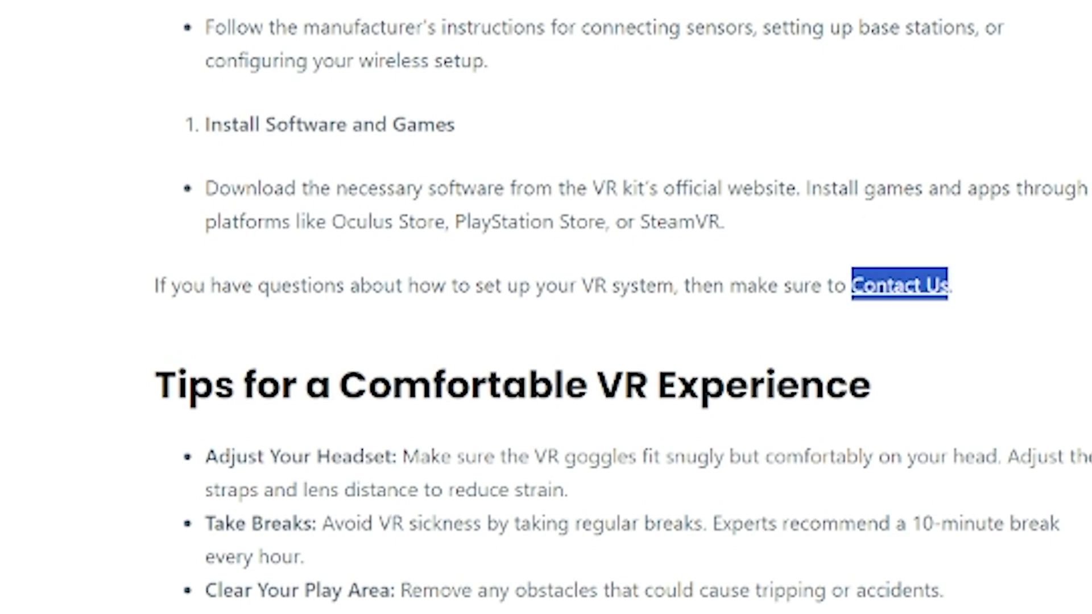
click(976, 279)
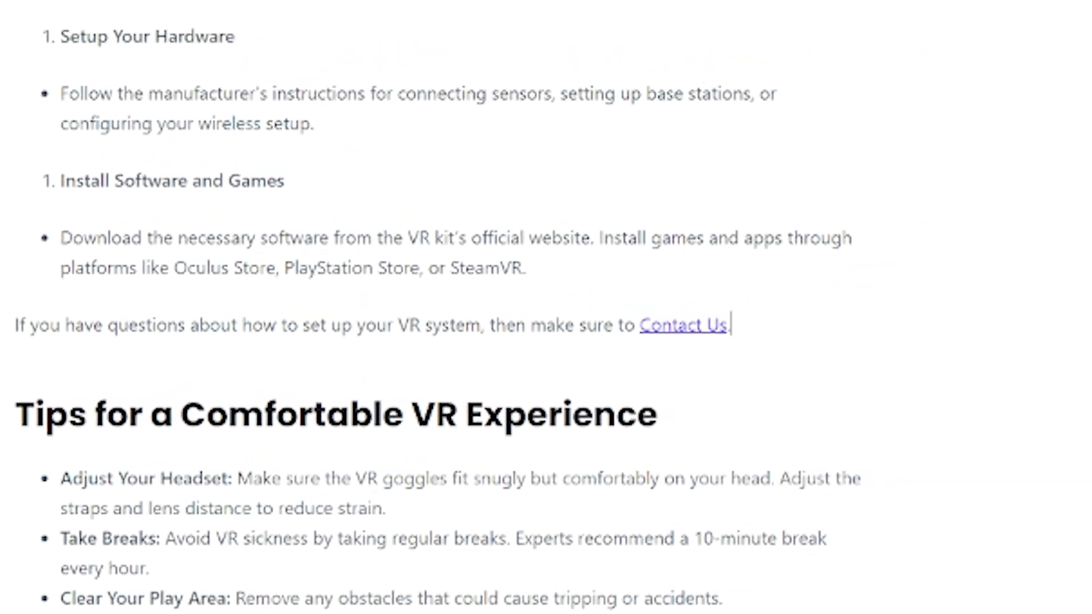
click(879, 33)
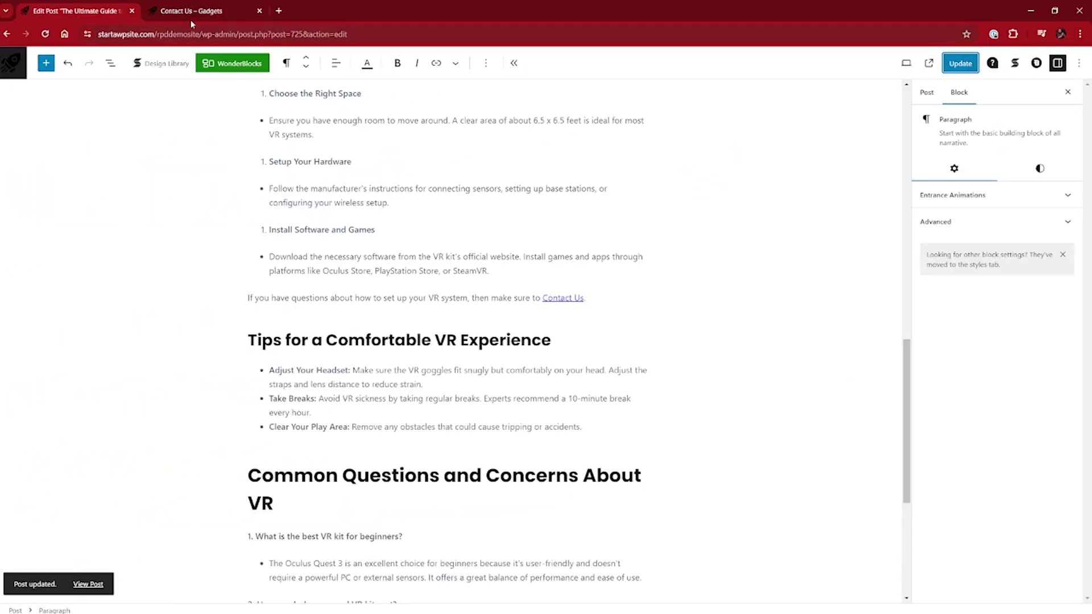
Step: Open the published VR kits post from the site's blog and test its Contact Us link
click(192, 11)
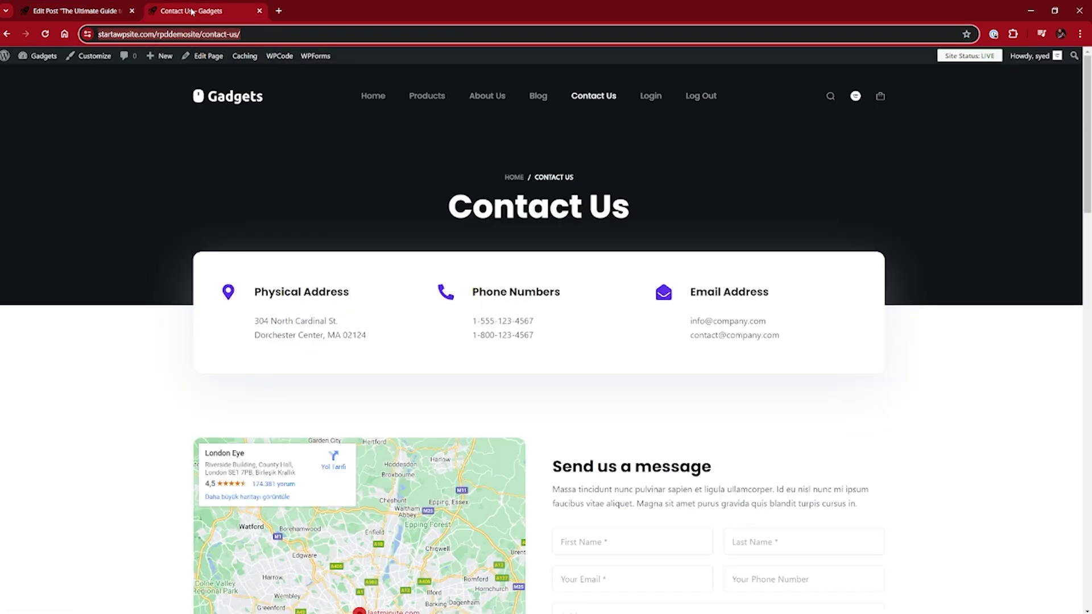
click(544, 99)
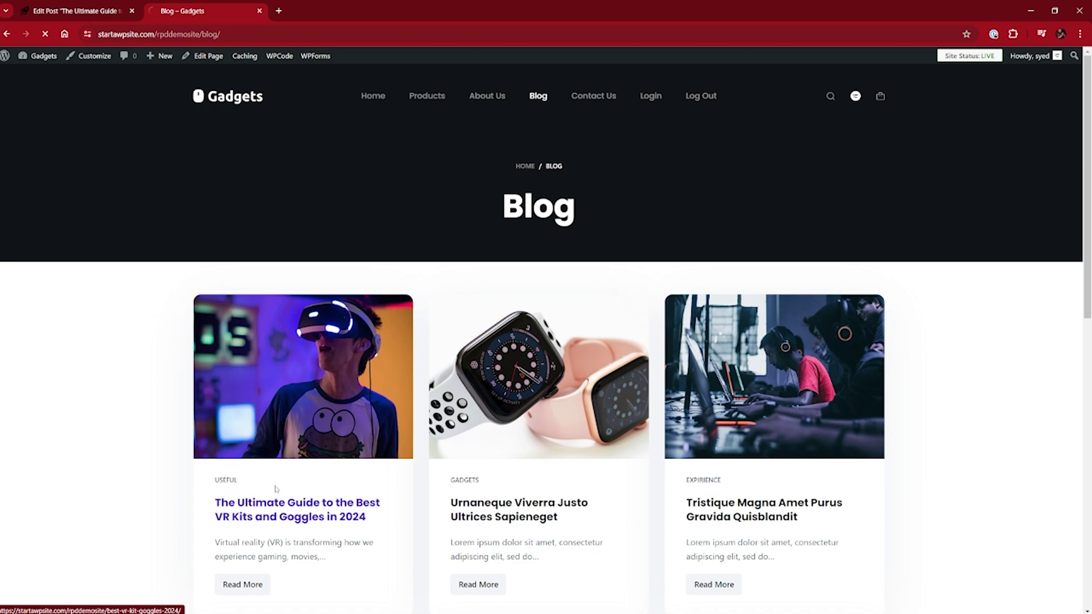
click(276, 489)
scroll(520, 443, down, 8)
scroll(520, 443, down, 9)
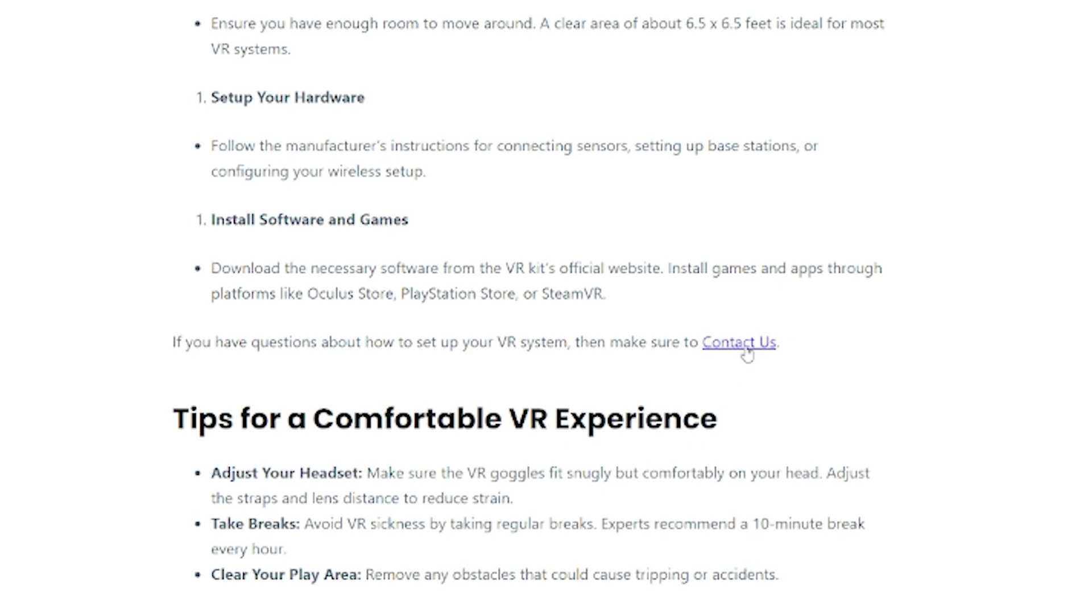
click(745, 348)
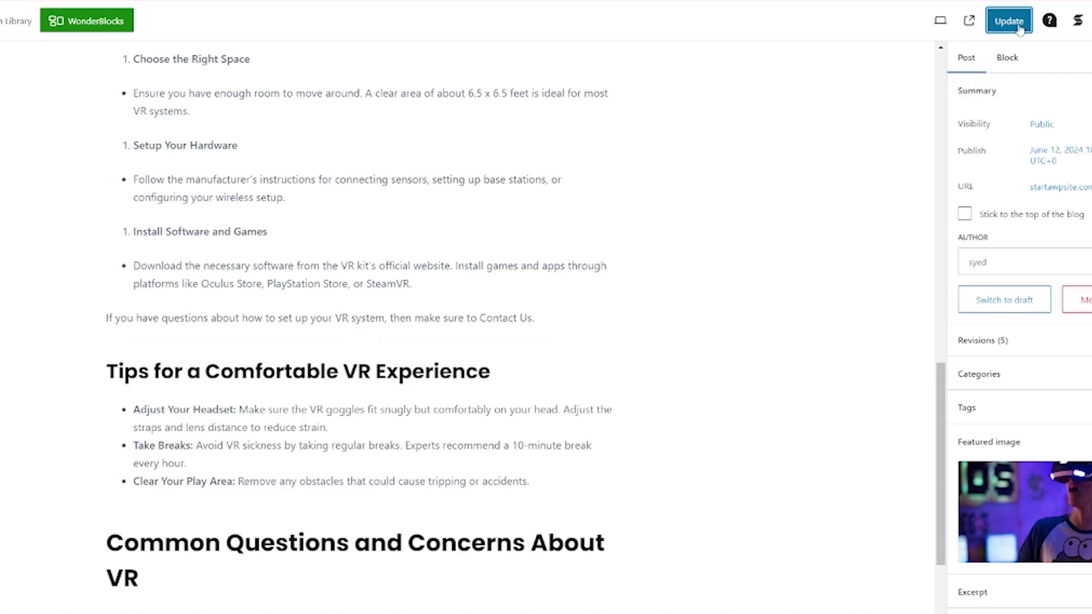
Step: Update the post and use the Link tool to link "Contact Us." to the copied startawpsite.com/rpddemosite/contact-us/ URL
click(1017, 27)
drag(540, 319, 483, 322)
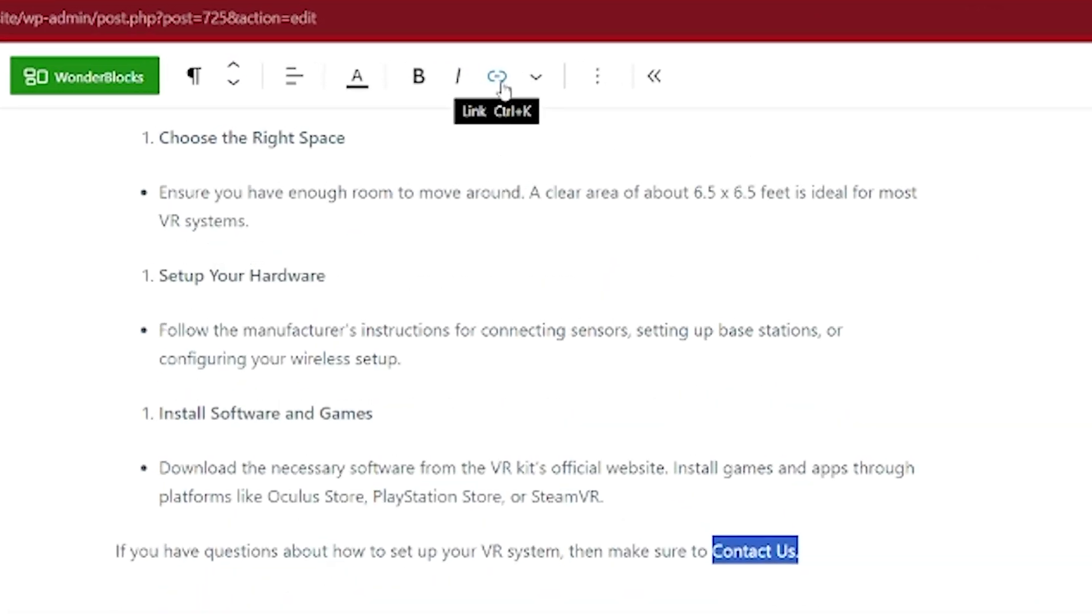
click(532, 93)
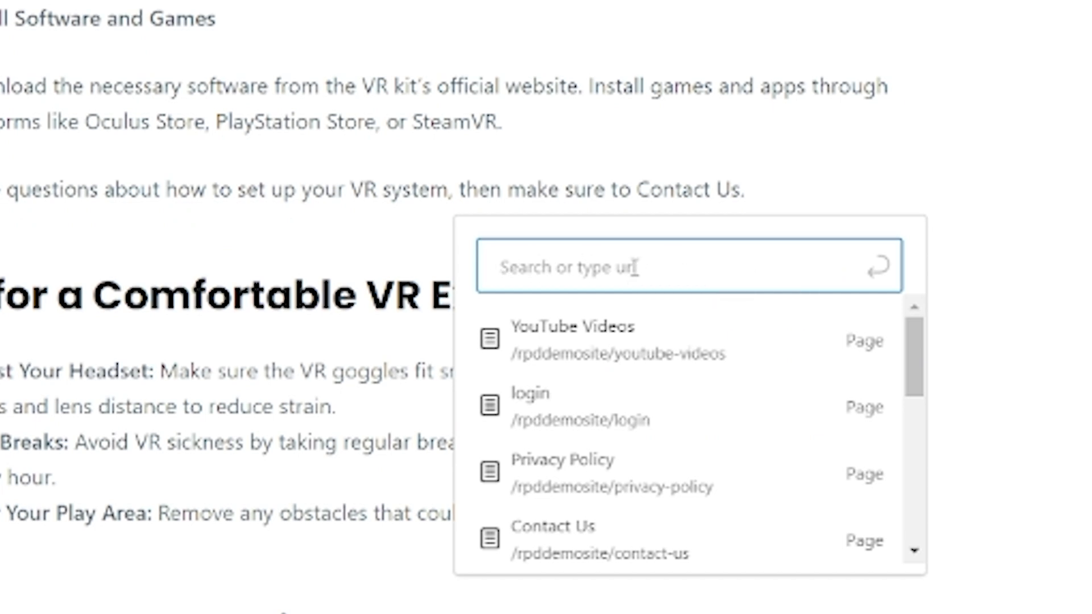
key(ctrl+v)
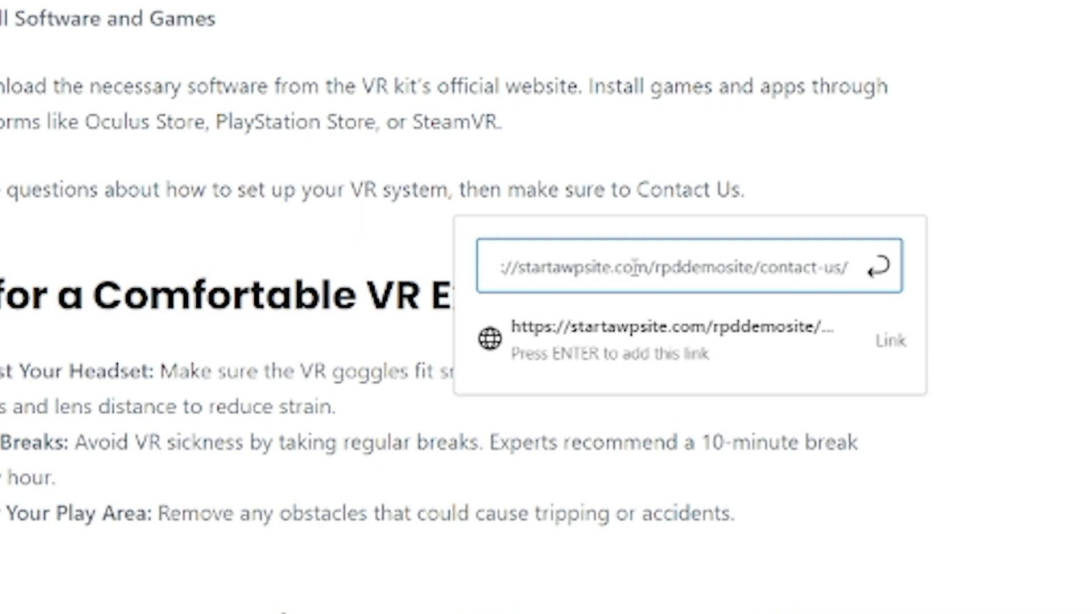
key(Return)
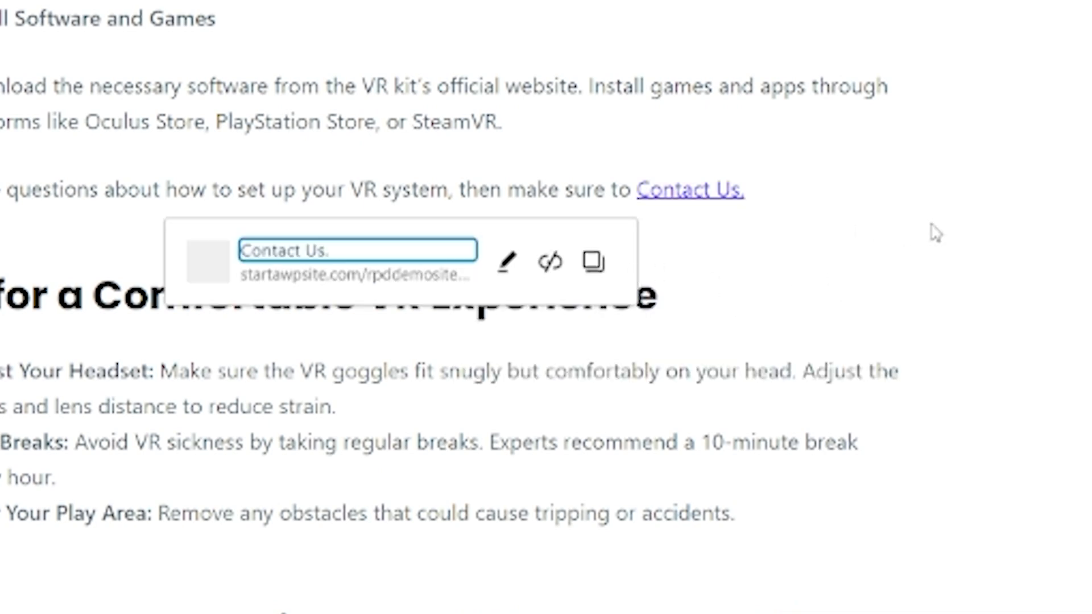
click(755, 189)
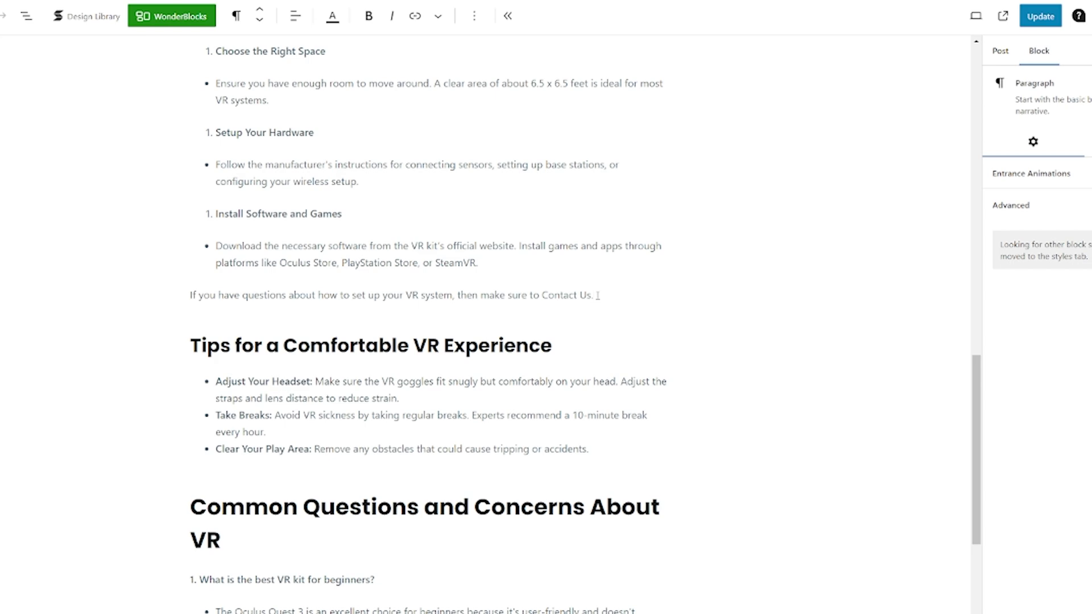
Step: Link the text "Contact Us." to the Contact Us page by searching the site's content for "contact" with the Link tool
drag(598, 295, 543, 298)
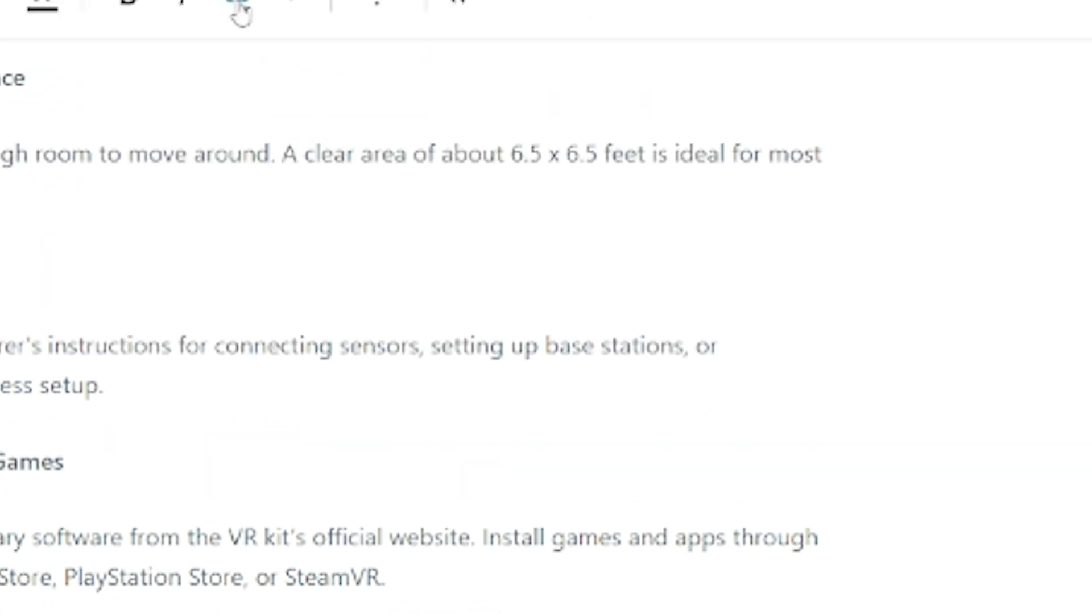
click(238, 46)
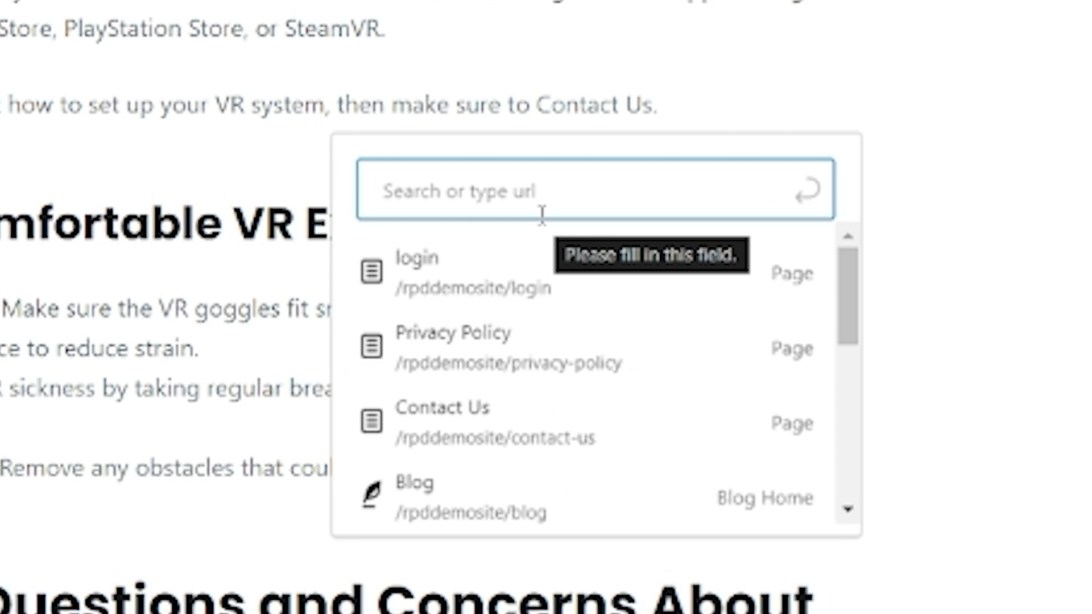
text(contact)
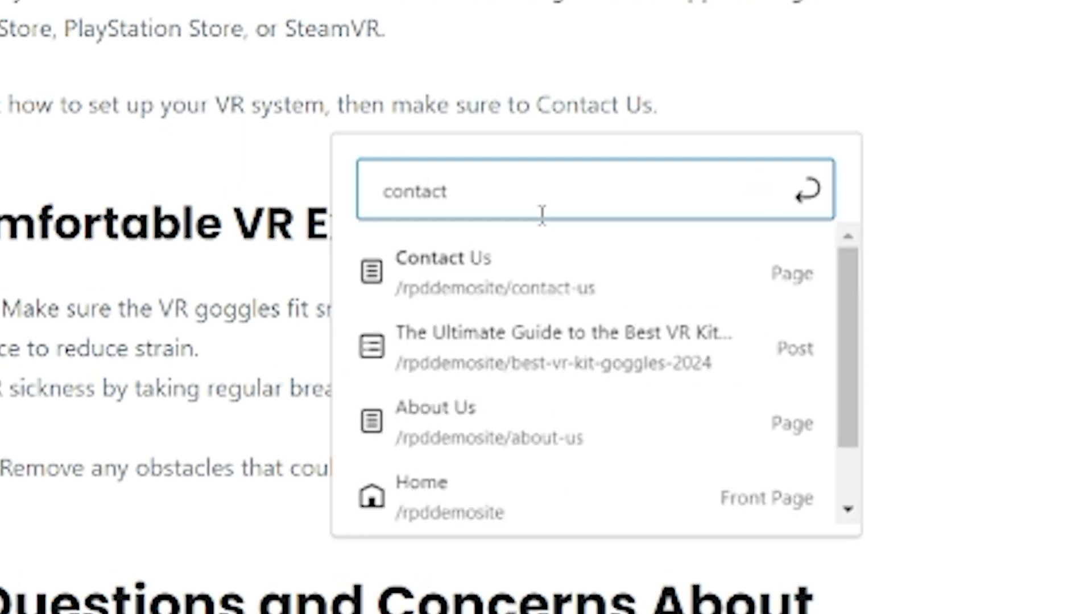
click(488, 274)
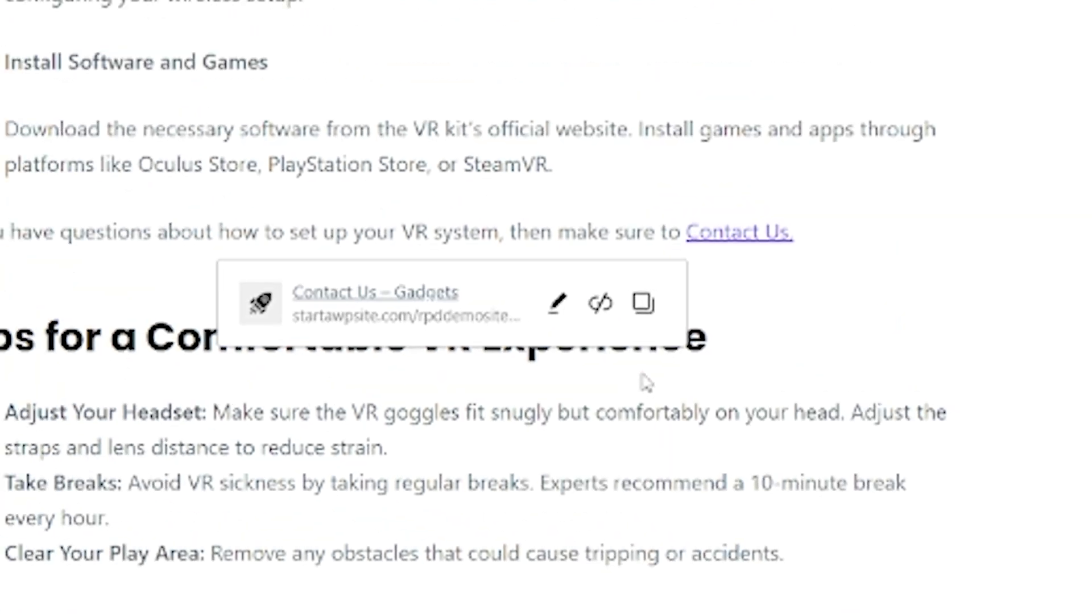
click(837, 319)
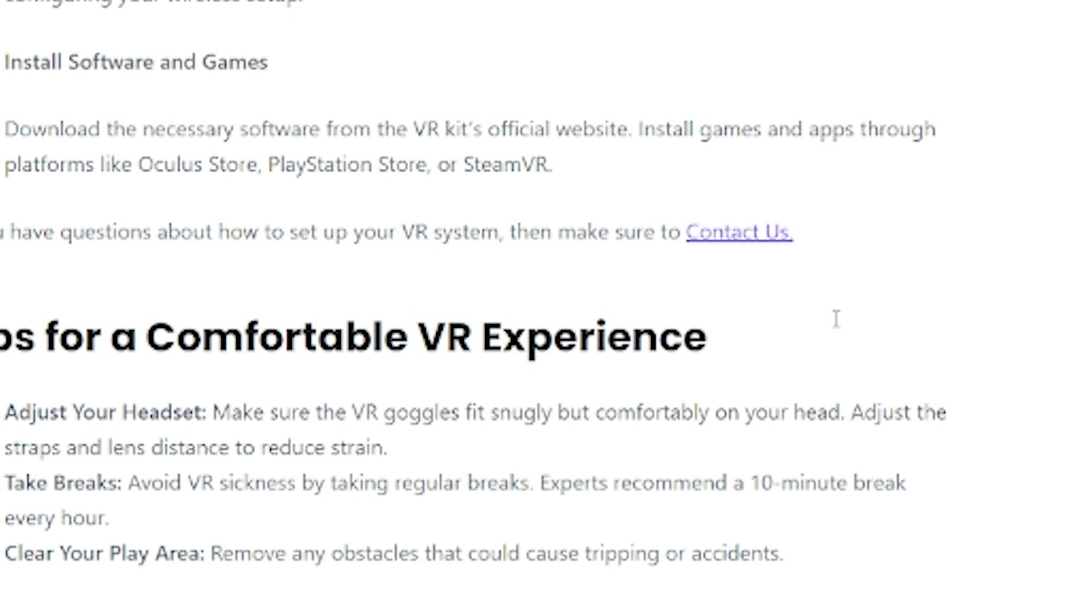
Step: On the live site, open The Ultimate Guide to the Best VR Kits and Goggles in 2024 from the blog and follow its Contact Us link
click(196, 12)
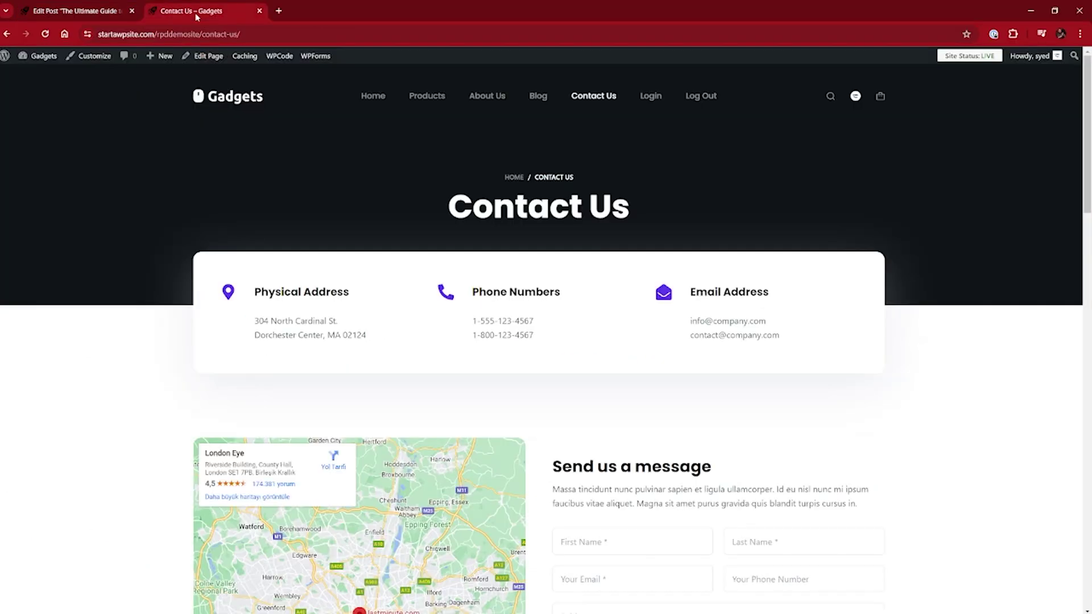
click(243, 34)
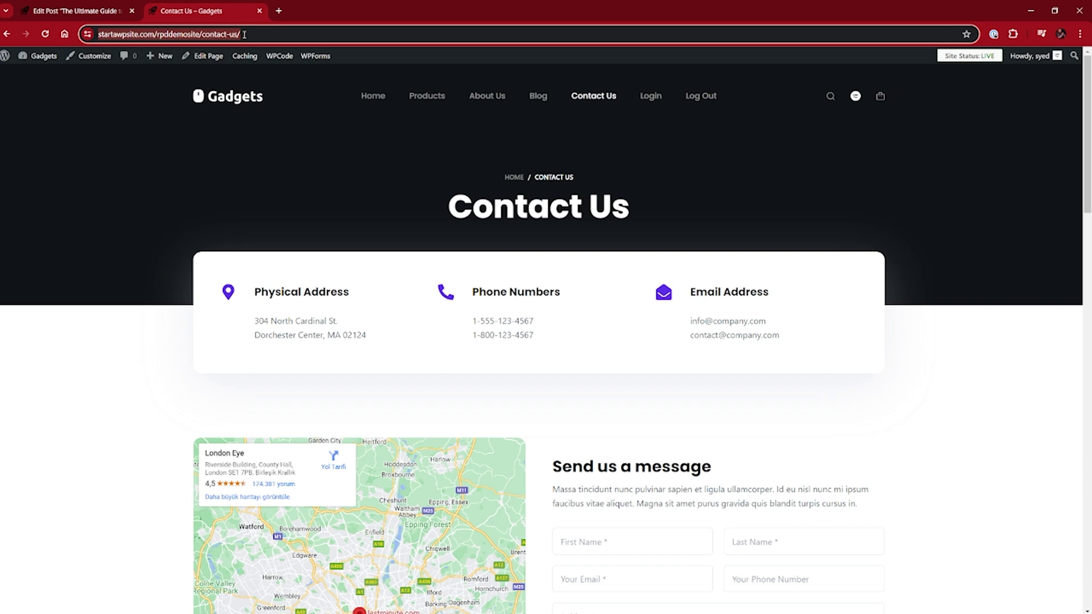
click(545, 98)
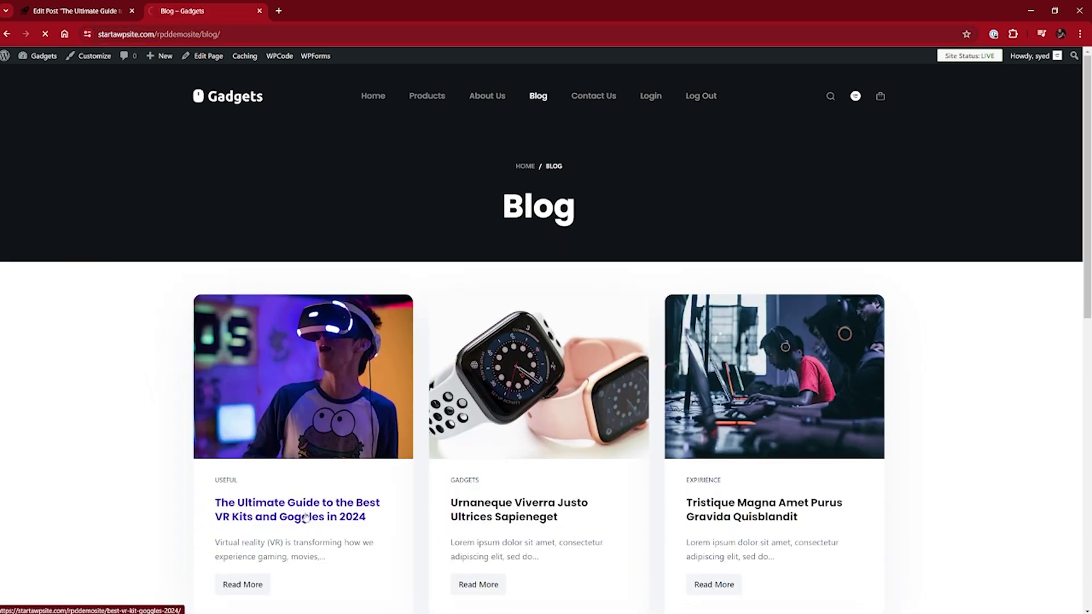
click(306, 516)
scroll(586, 426, down, 15)
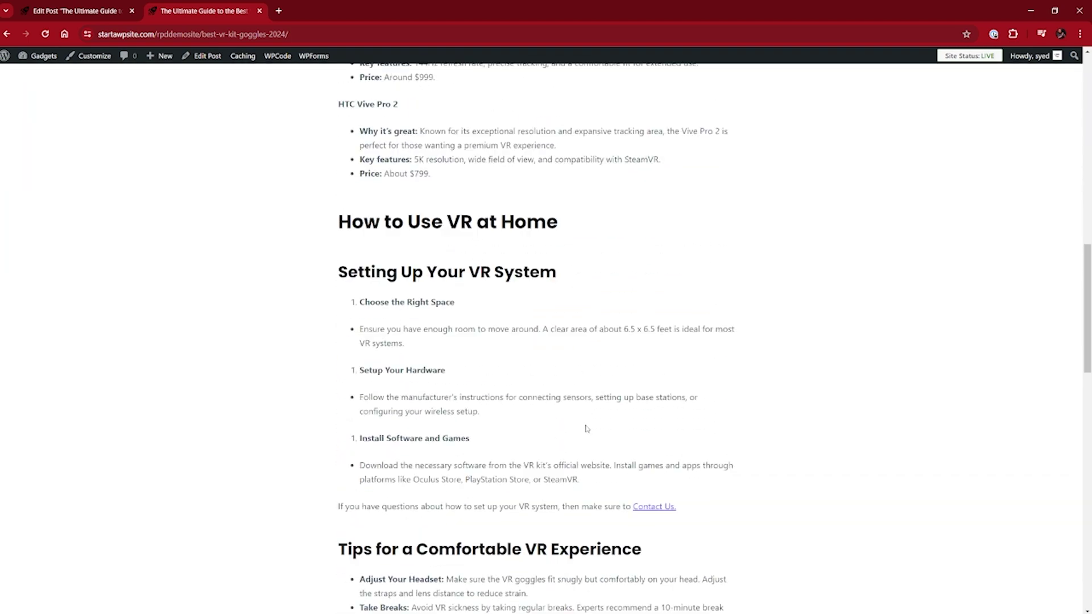
scroll(587, 429, down, 3)
click(665, 381)
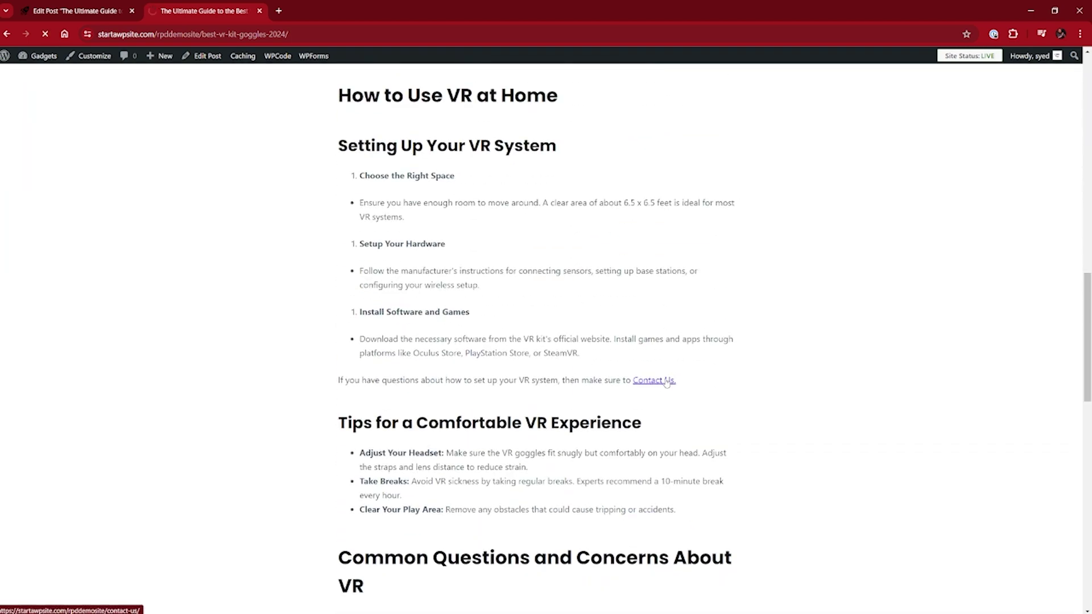
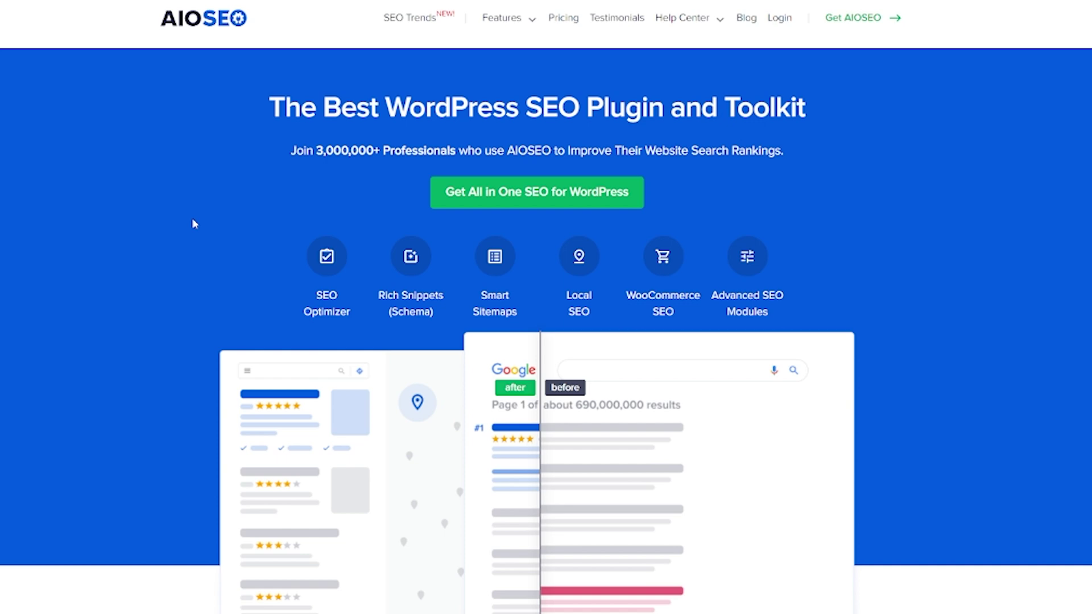
Step: Open the plans for All in One SEO for WordPress and review the features included in each plan
click(537, 193)
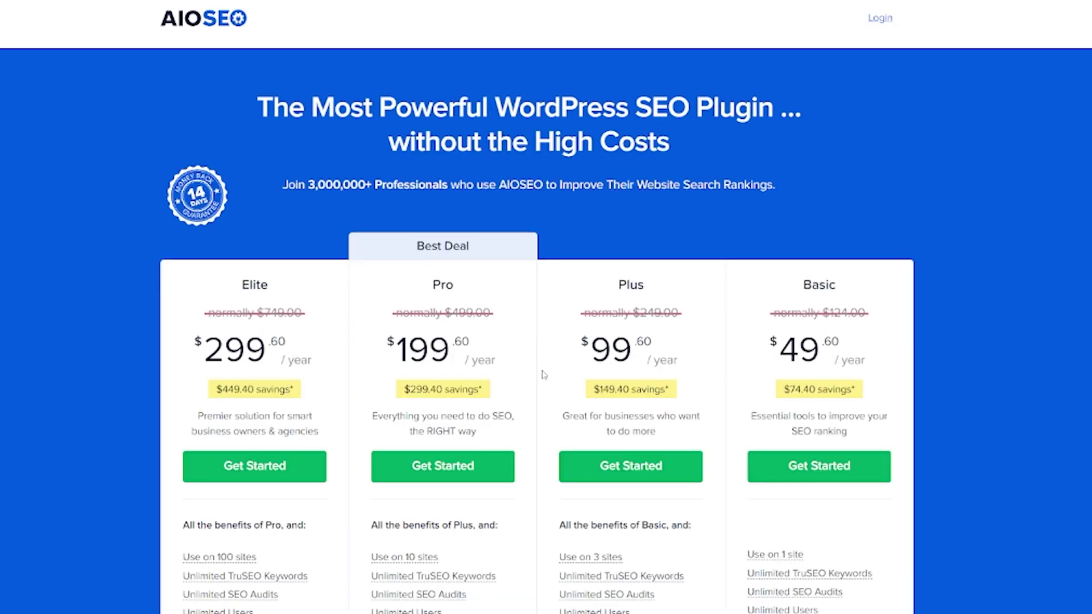
scroll(487, 392, down, 7)
scroll(475, 442, down, 4)
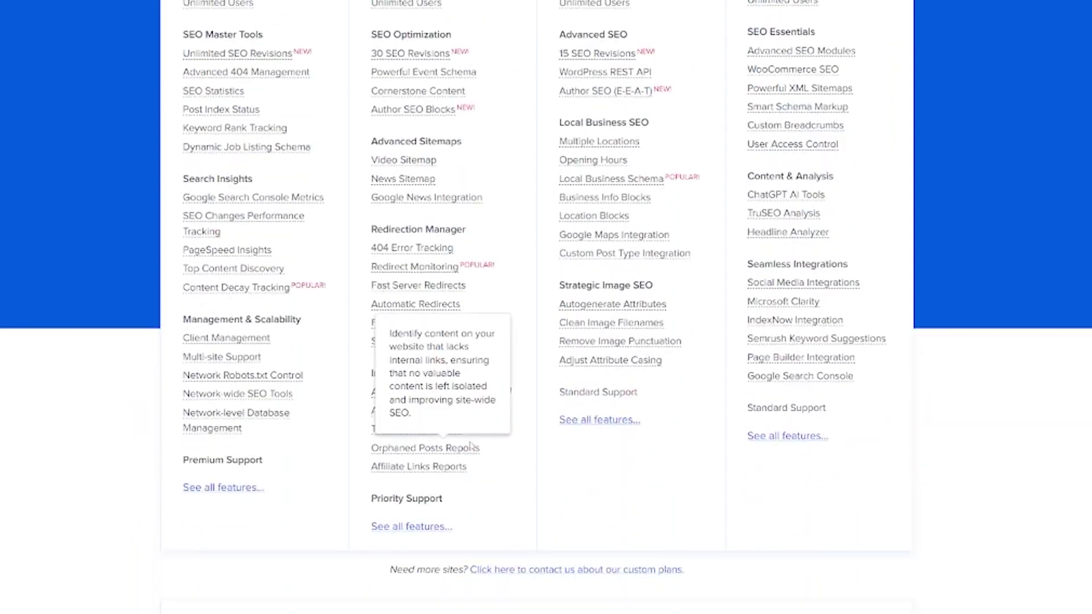
scroll(462, 453, up, 8)
scroll(462, 453, up, 3)
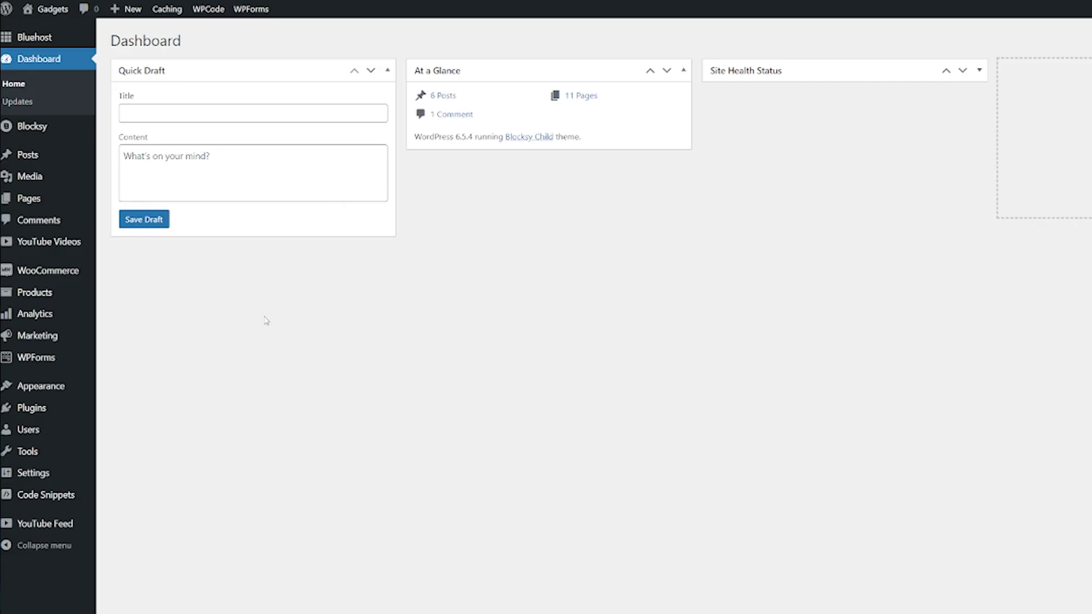
Step: Upload aioseo-pro-v4.6.4.zip from Downloads as a new WordPress plugin, then install and activate it
mouse_move(92, 405)
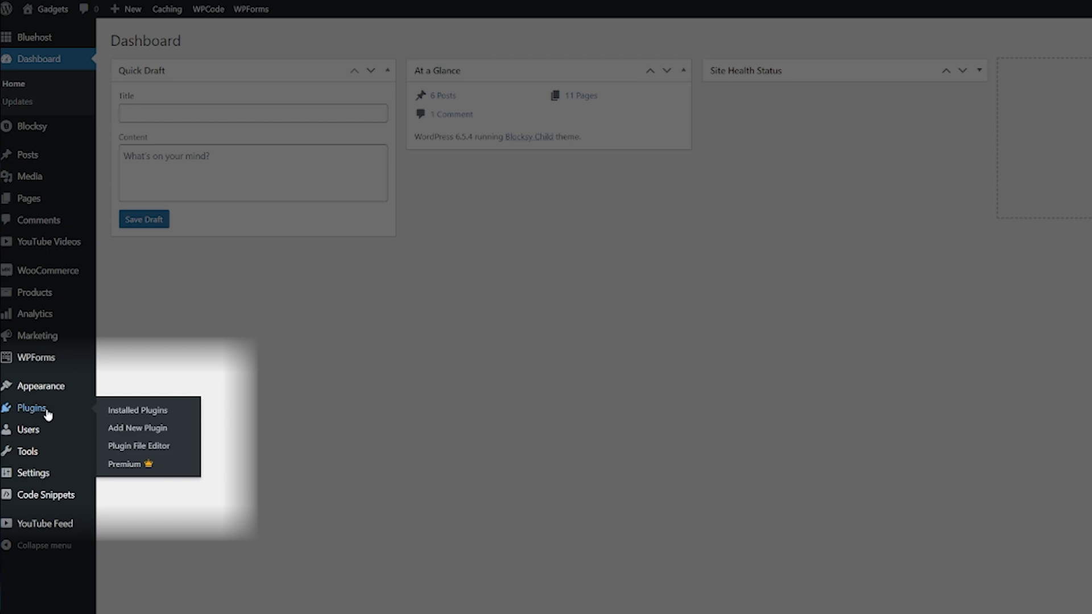
click(48, 412)
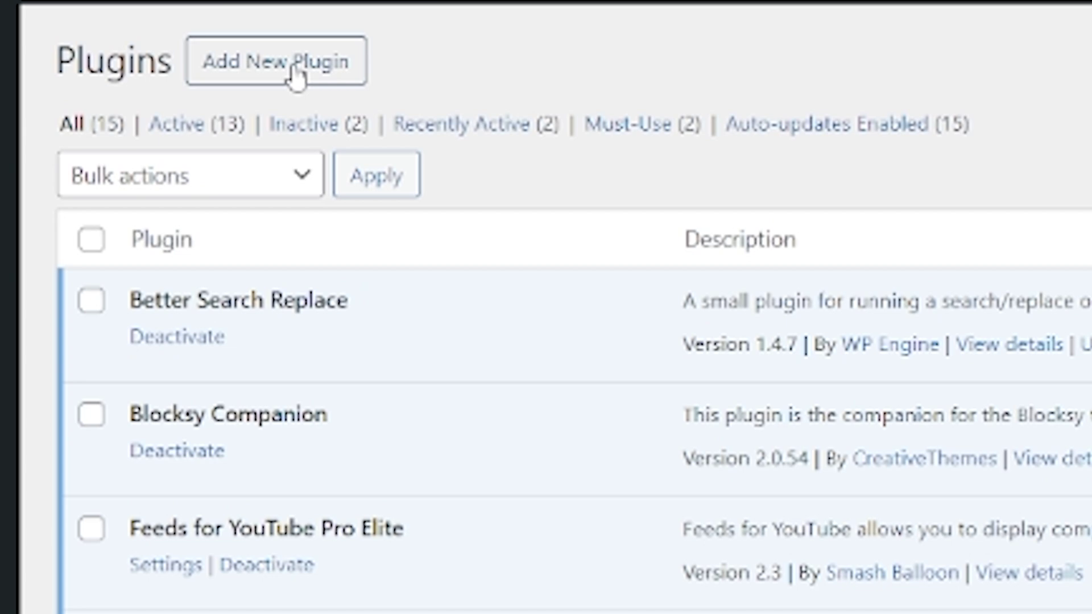
click(295, 67)
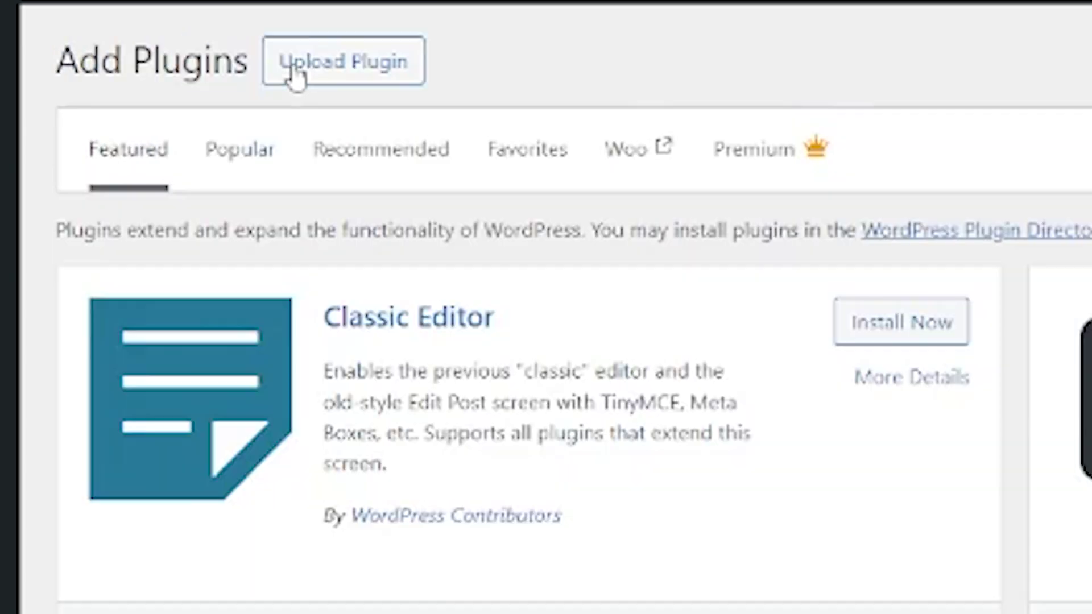
click(355, 68)
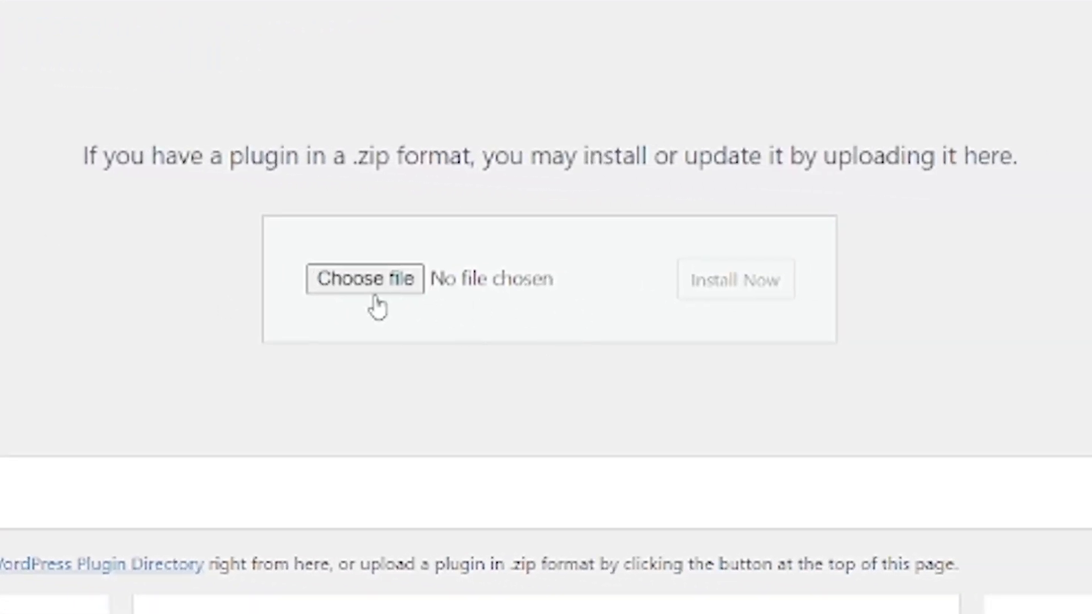
click(372, 284)
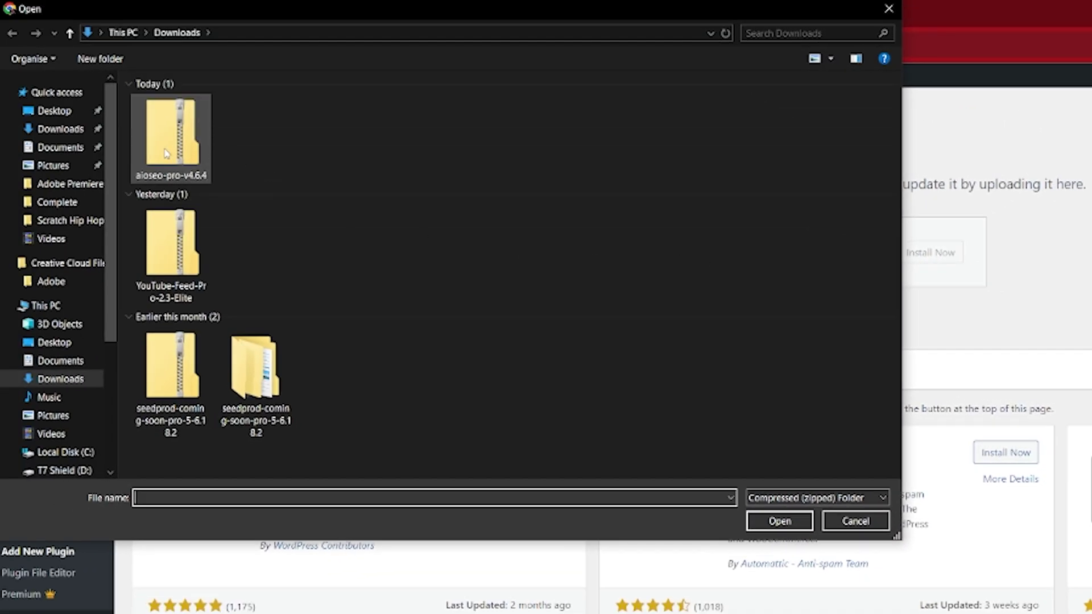
click(173, 152)
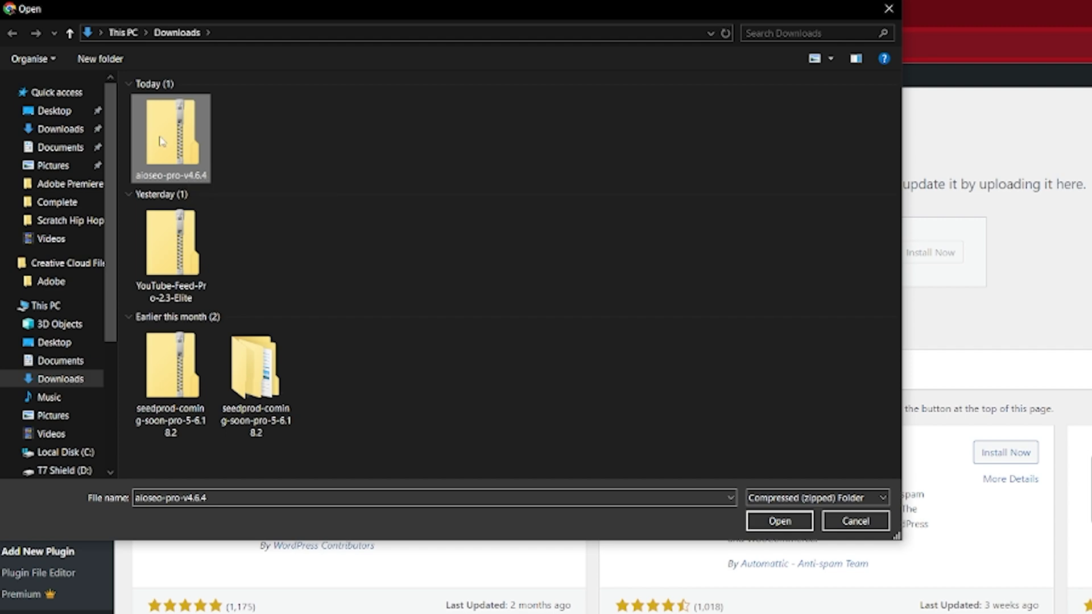
click(808, 525)
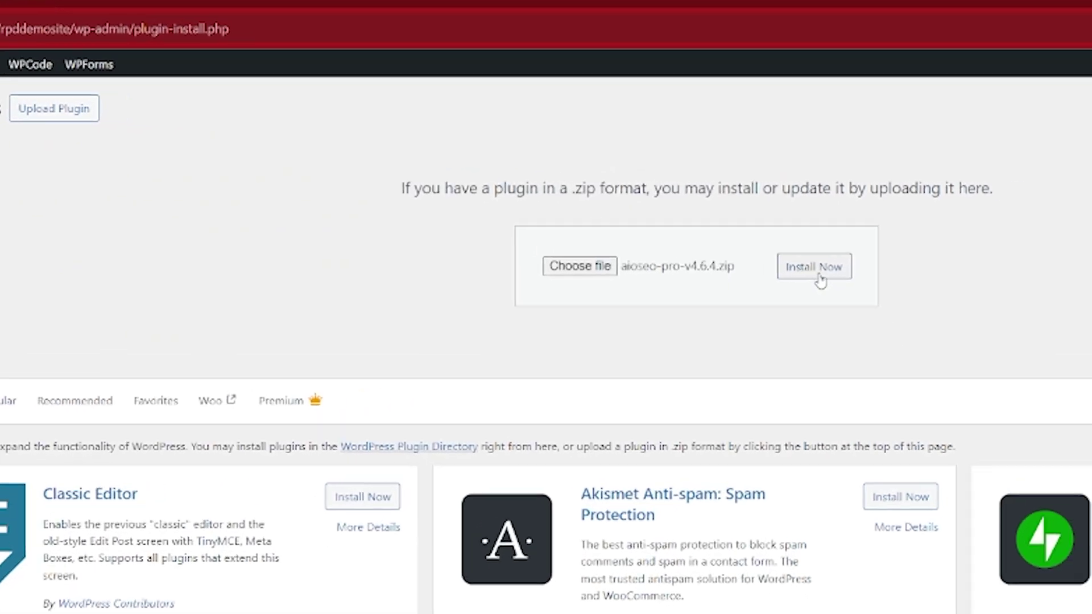
click(936, 259)
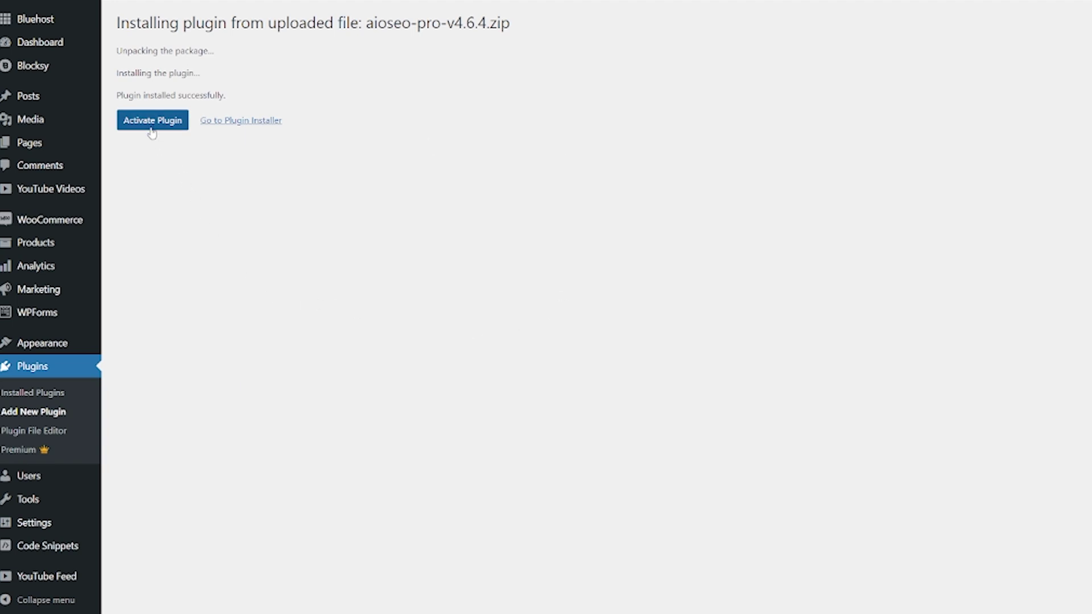
click(151, 121)
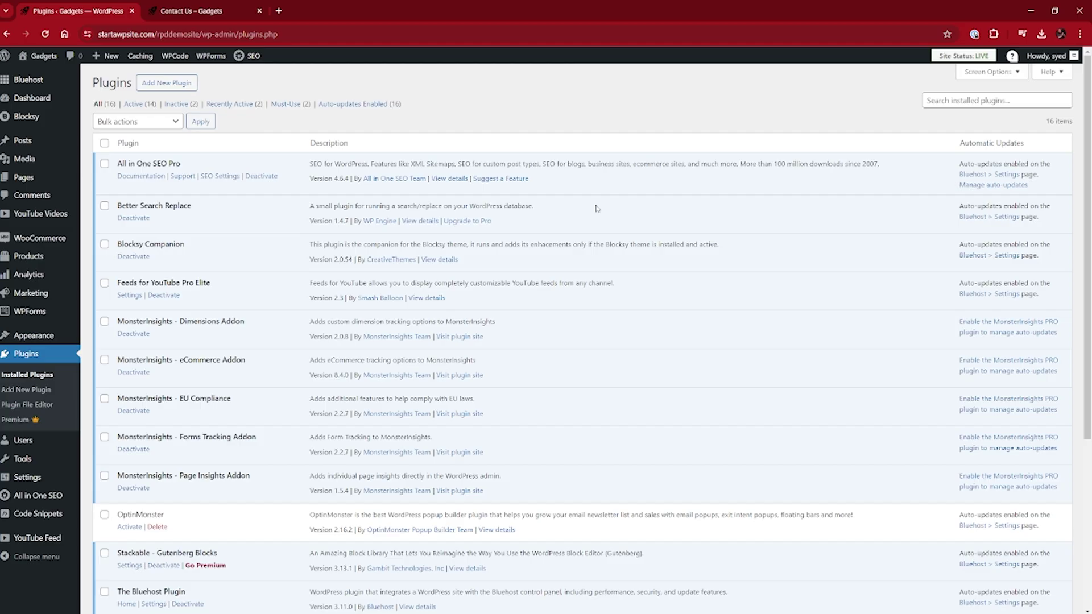
Step: Activate All in One SEO's Link Assistant and start a scan of the site's posts
mouse_move(41, 501)
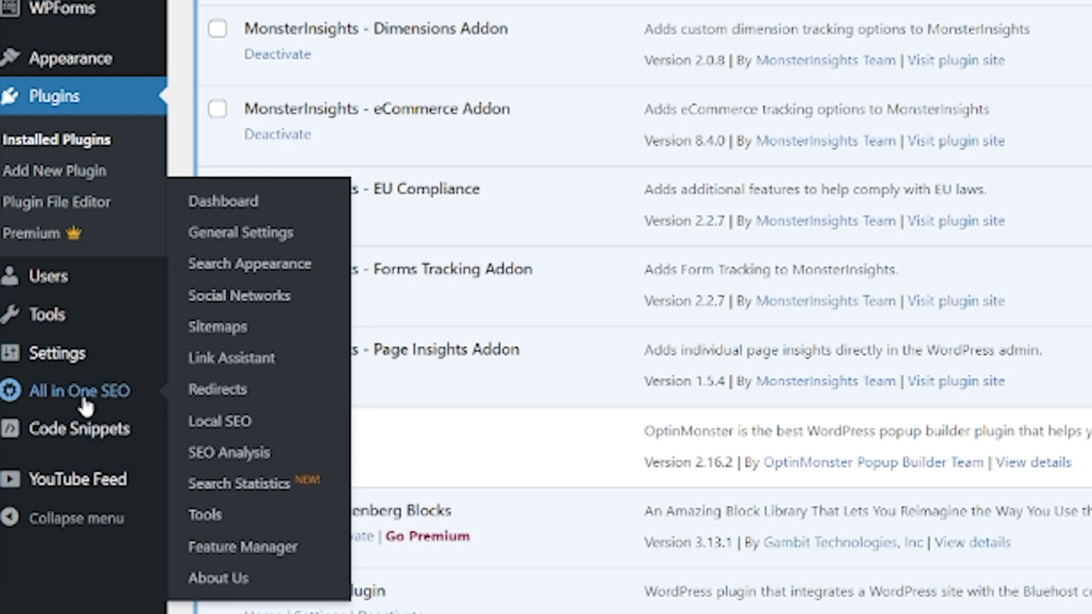
click(267, 371)
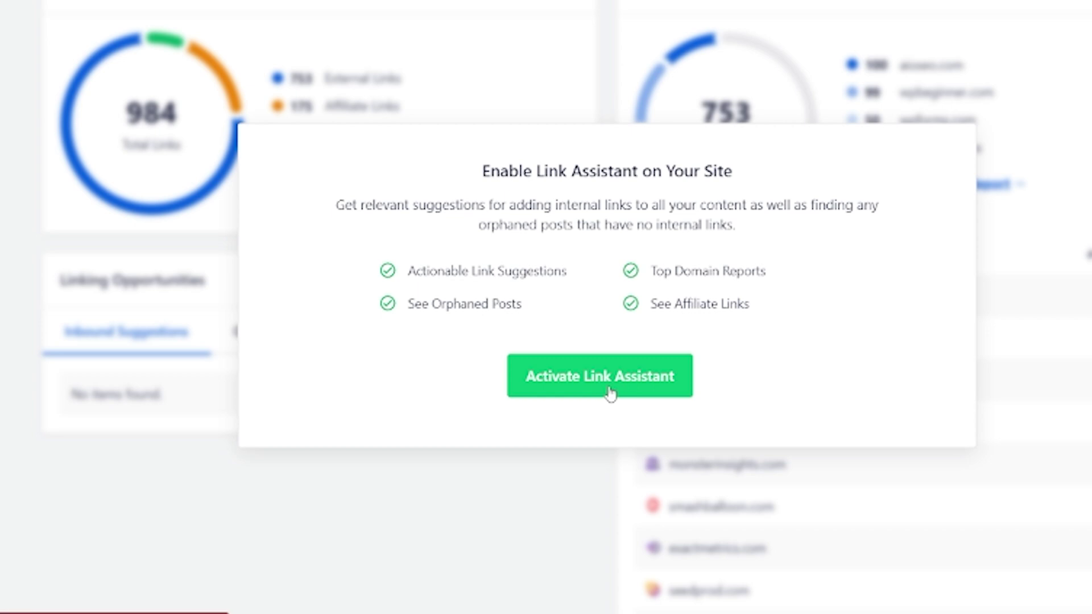
click(610, 393)
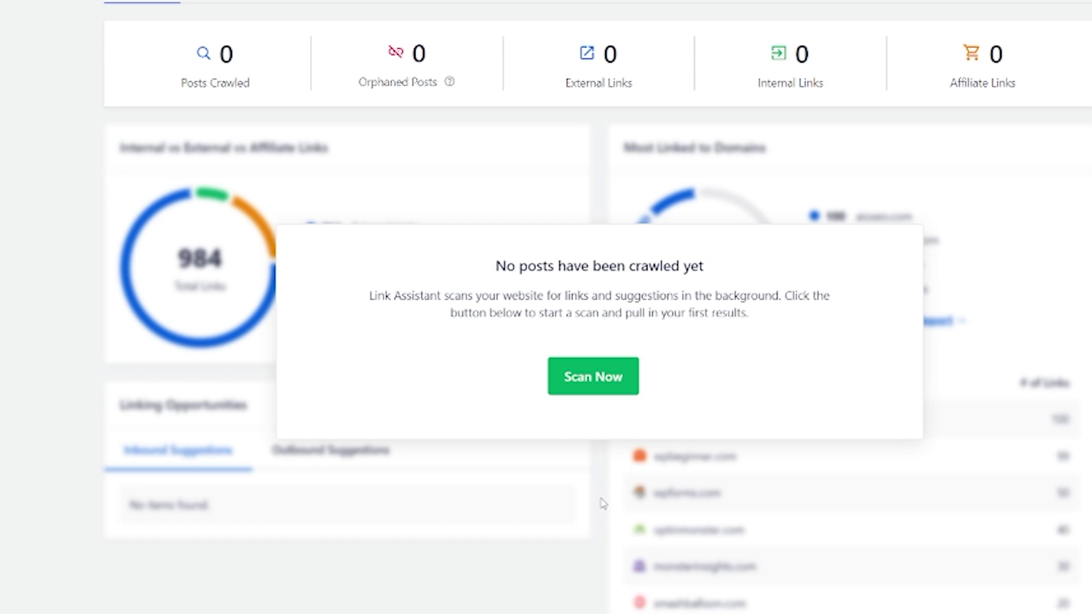
click(596, 379)
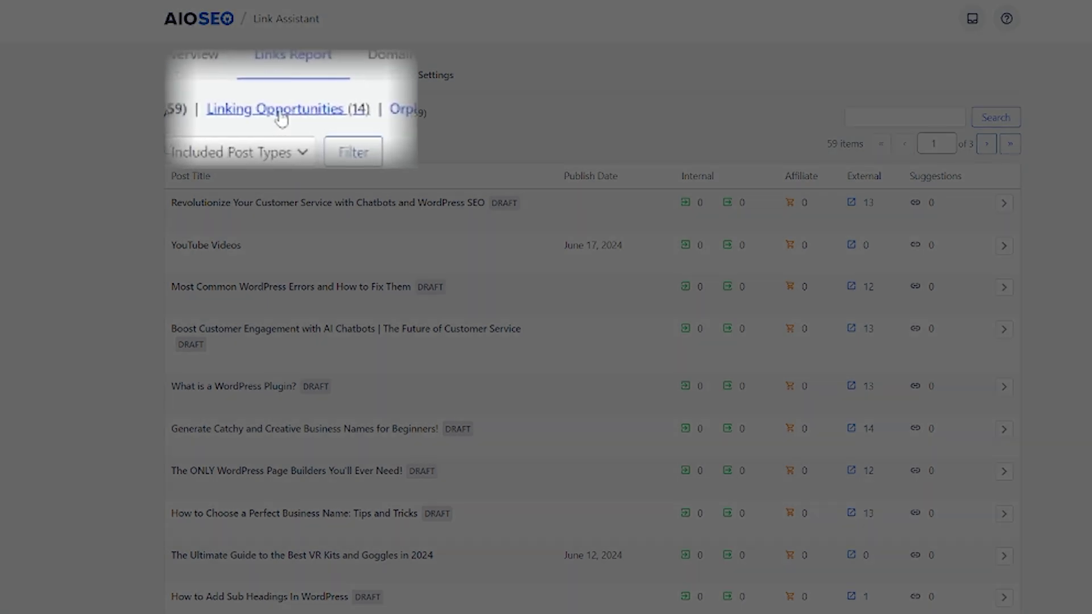
Step: Filter the Links Report to Linking Opportunities and look through the listed posts and pages
click(281, 113)
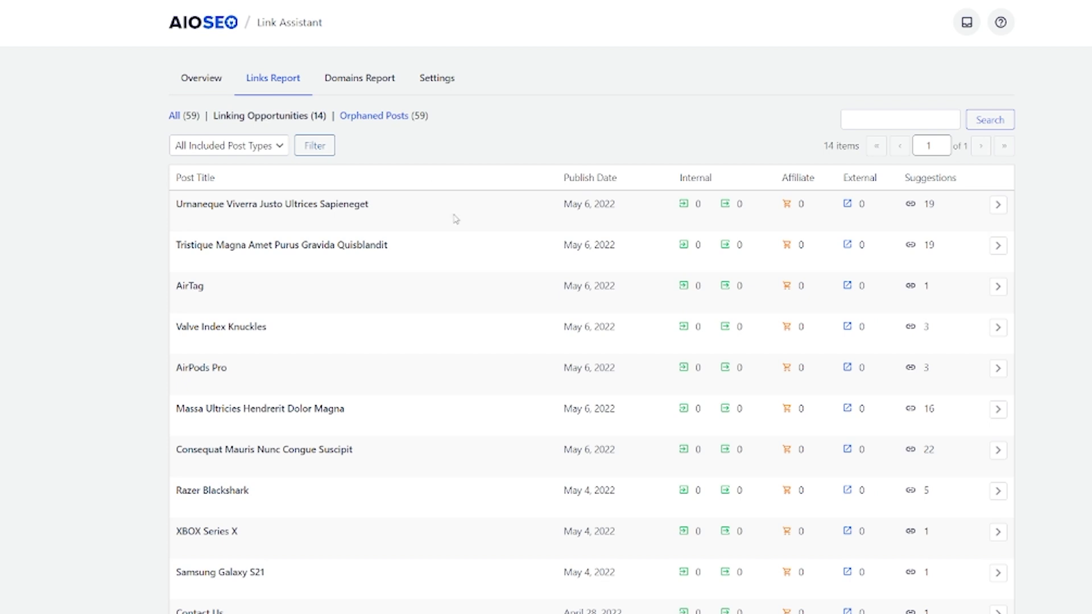
scroll(492, 319, down, 5)
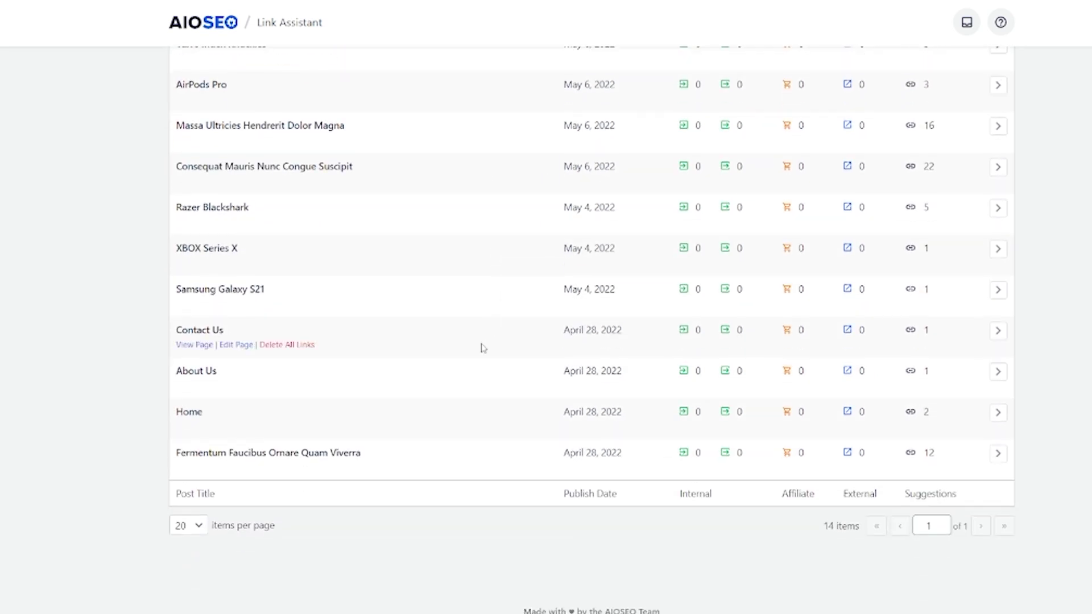
scroll(485, 437, up, 5)
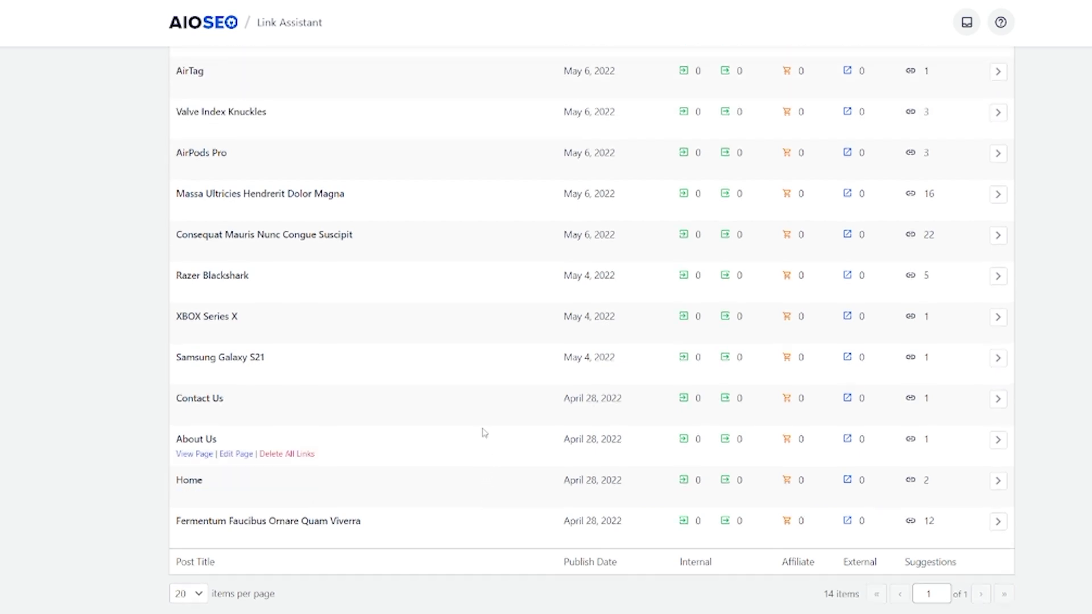
scroll(485, 431, down, 1)
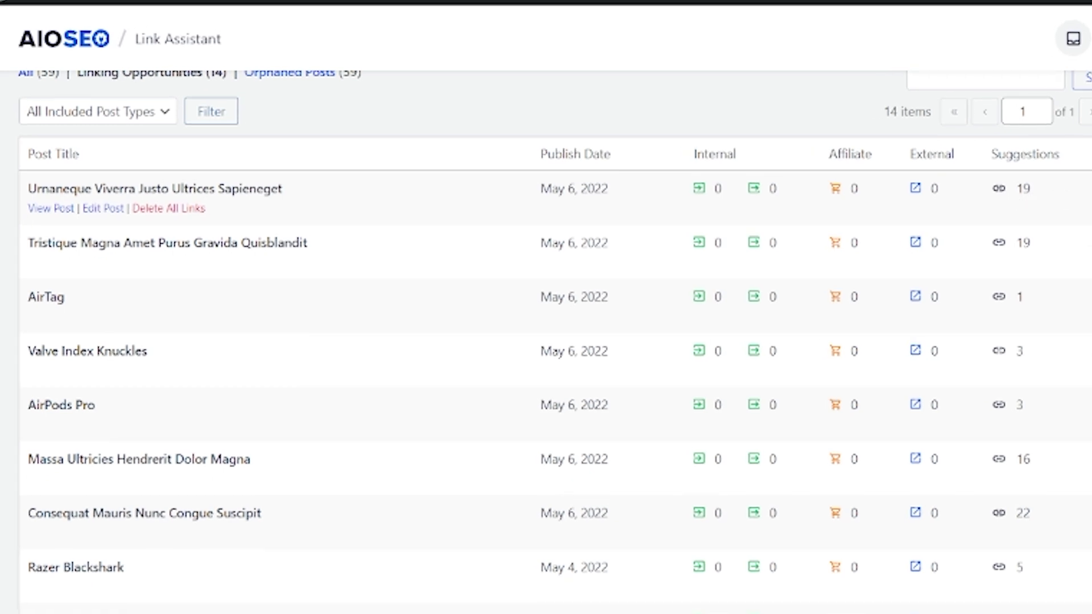
Step: Expand the post Urnaneque Viverra Justo Ultrices Sapieneget and compare its inbound and outbound internal link suggestions
click(1030, 192)
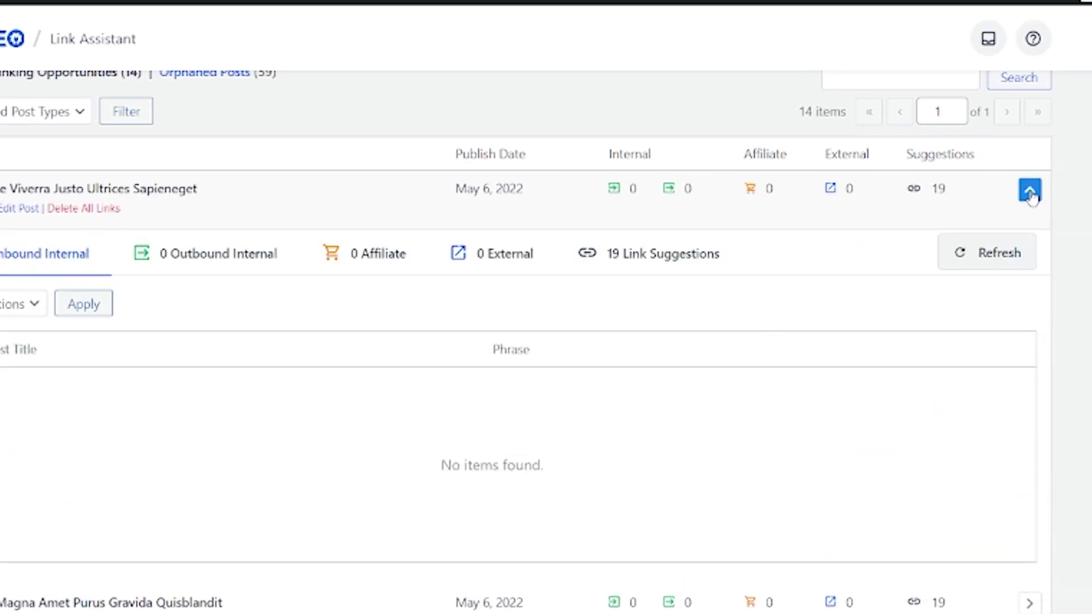
click(657, 264)
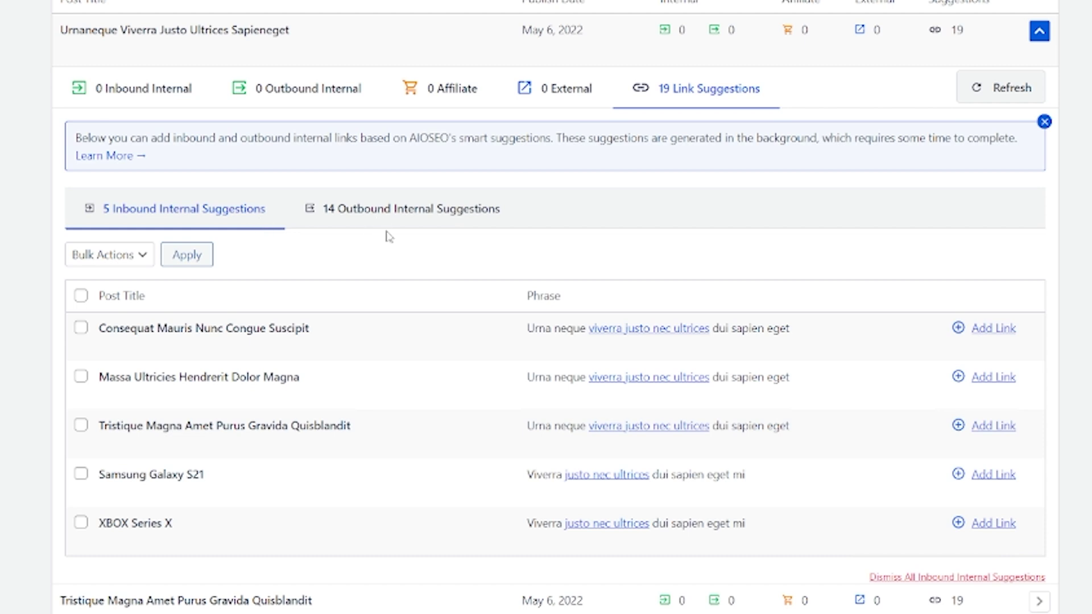
click(373, 214)
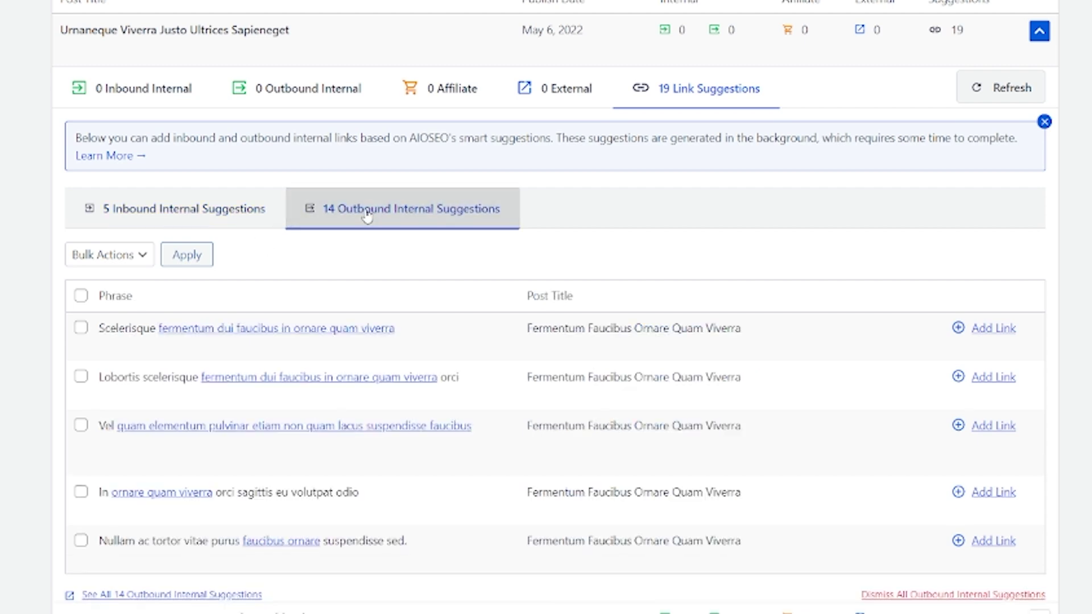
click(257, 215)
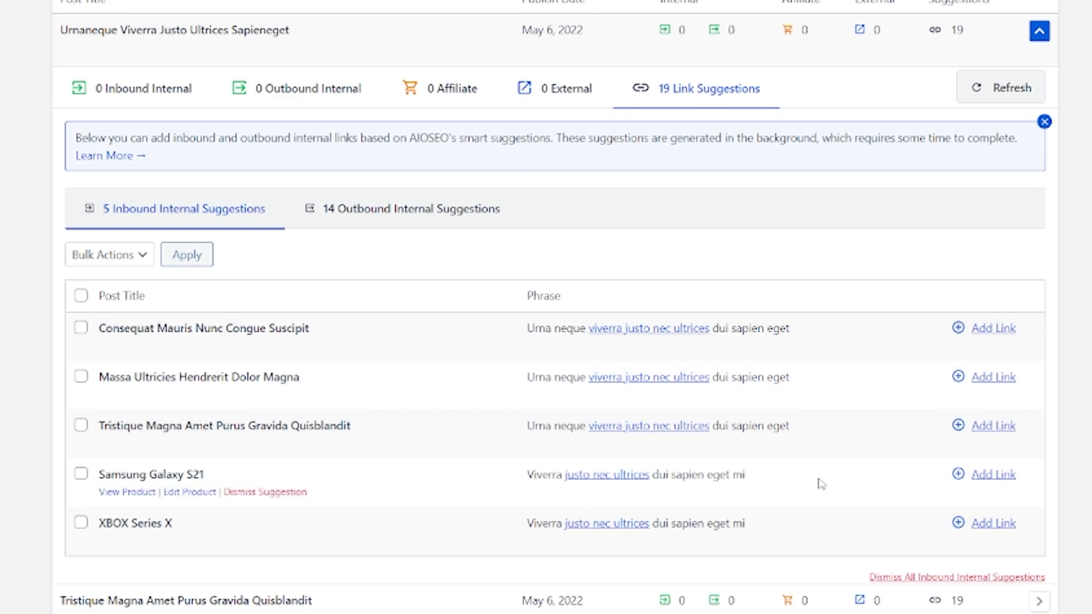
Step: Try to add the suggested inbound links from XBOX Series X and Samsung Galaxy S21 individually
click(964, 524)
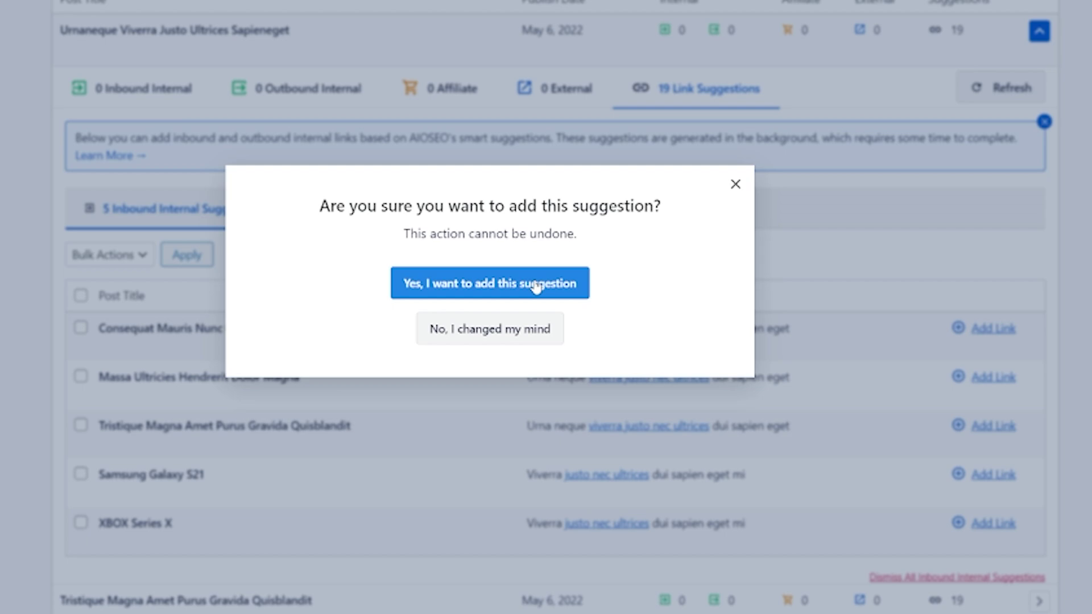
click(536, 284)
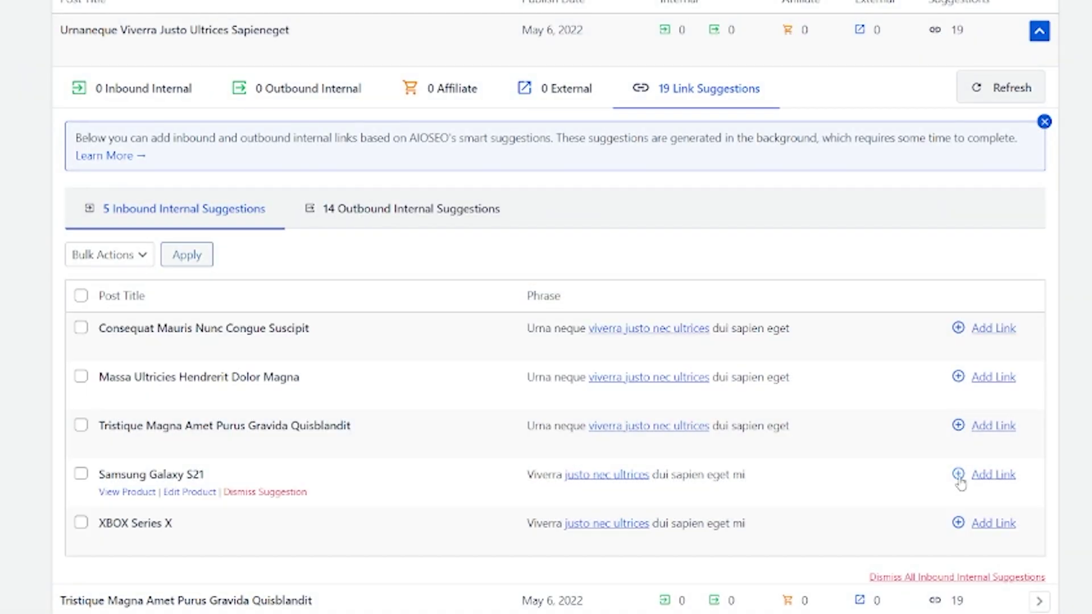
click(959, 474)
click(546, 284)
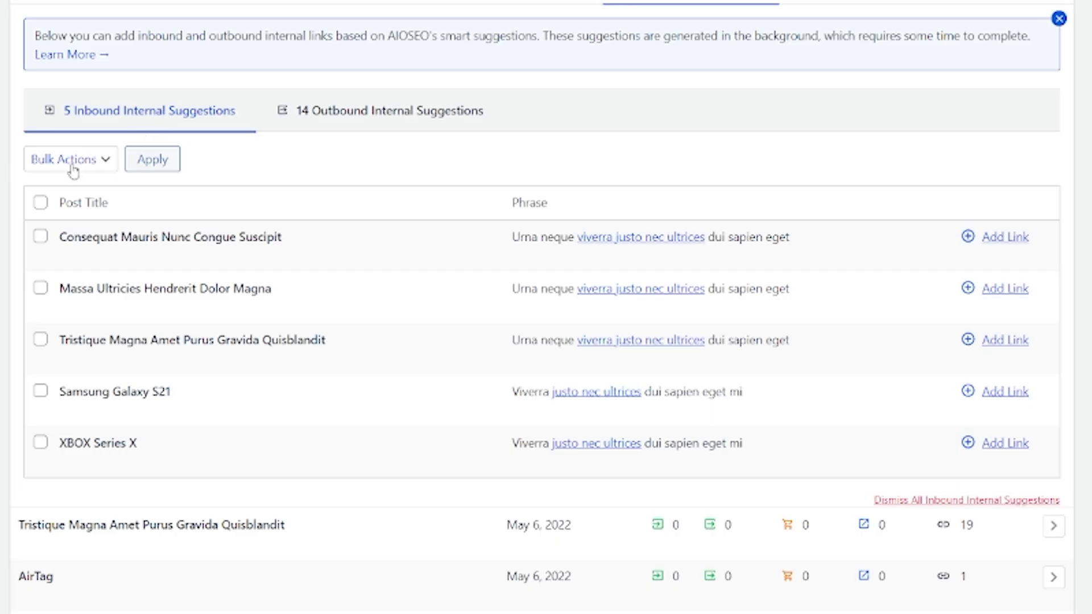
Step: Add all five inbound internal link suggestions in bulk with the Add Link action and confirm adding them
click(40, 203)
click(100, 161)
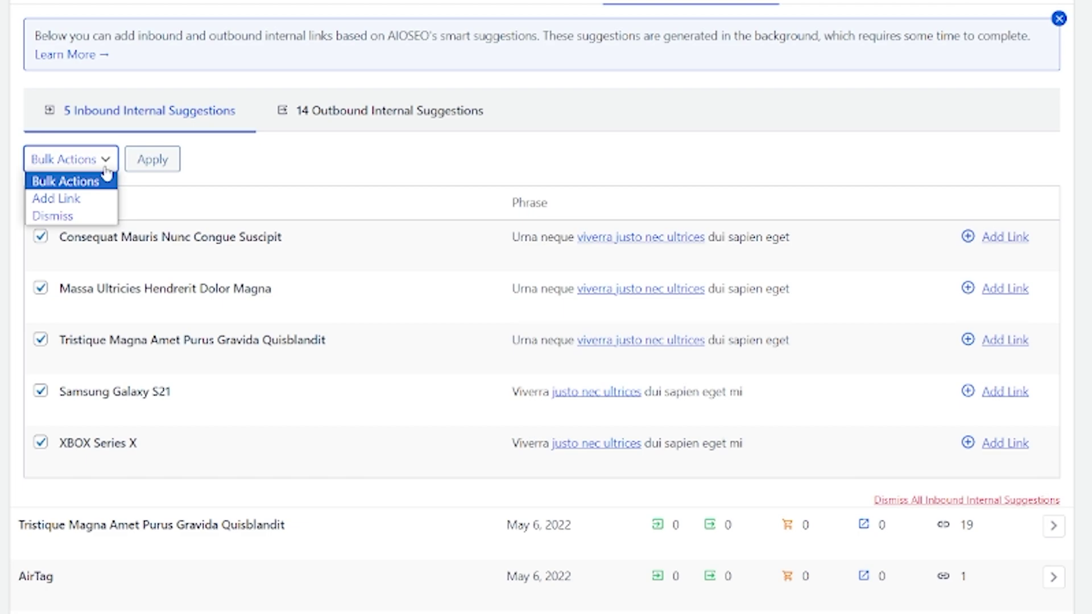
click(93, 204)
click(153, 160)
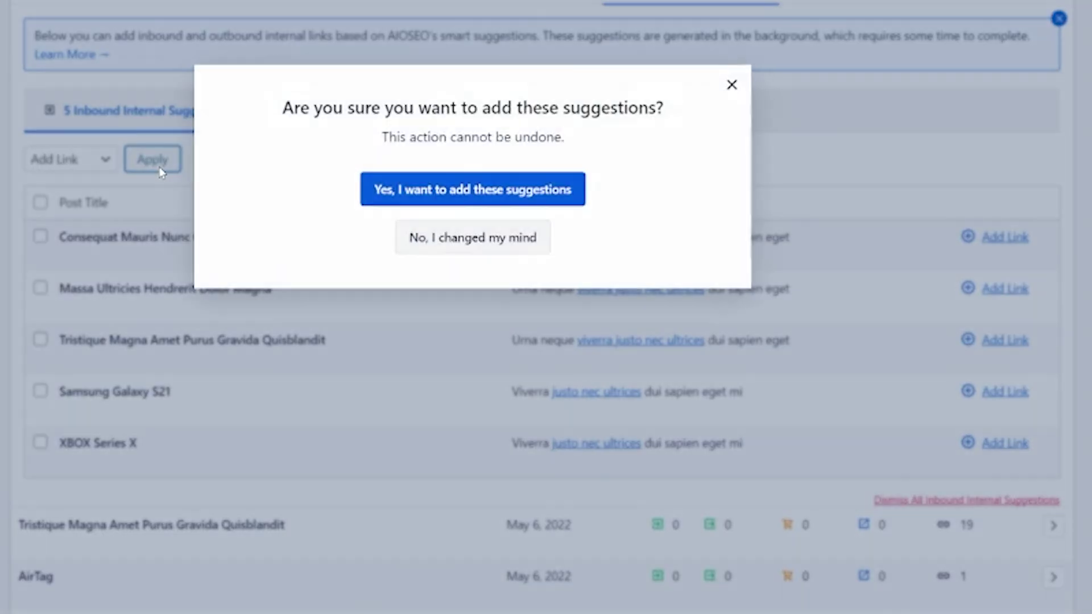
click(476, 193)
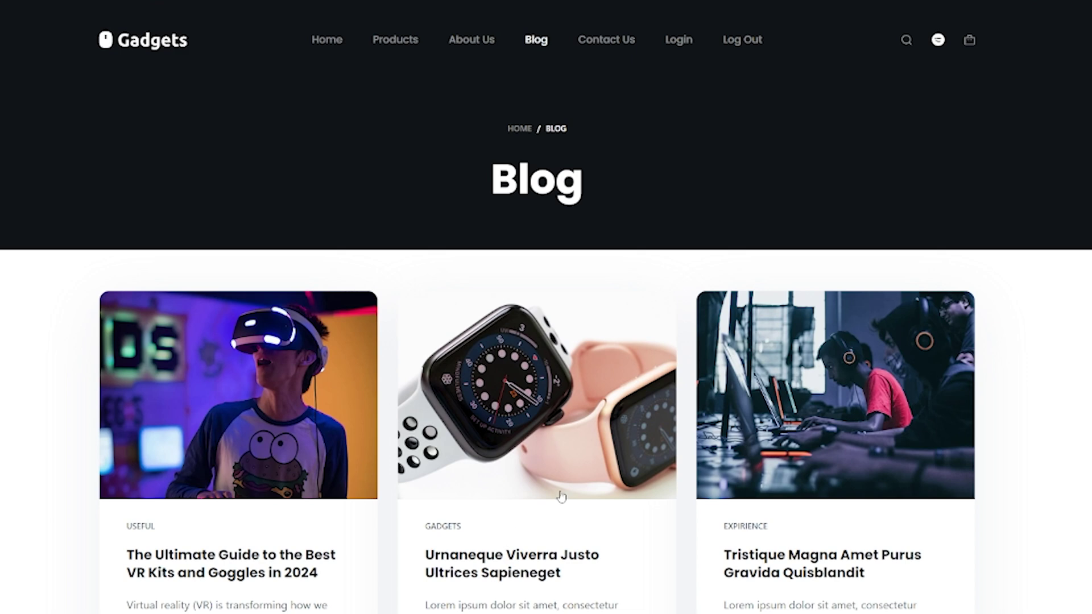
Step: Open the post Urnaneque Viverra Justo Ultrices Sapieneget on the live blog, review its internal links and follow the "quam elementum pulvinar" link to its target
click(526, 572)
scroll(490, 518, down, 5)
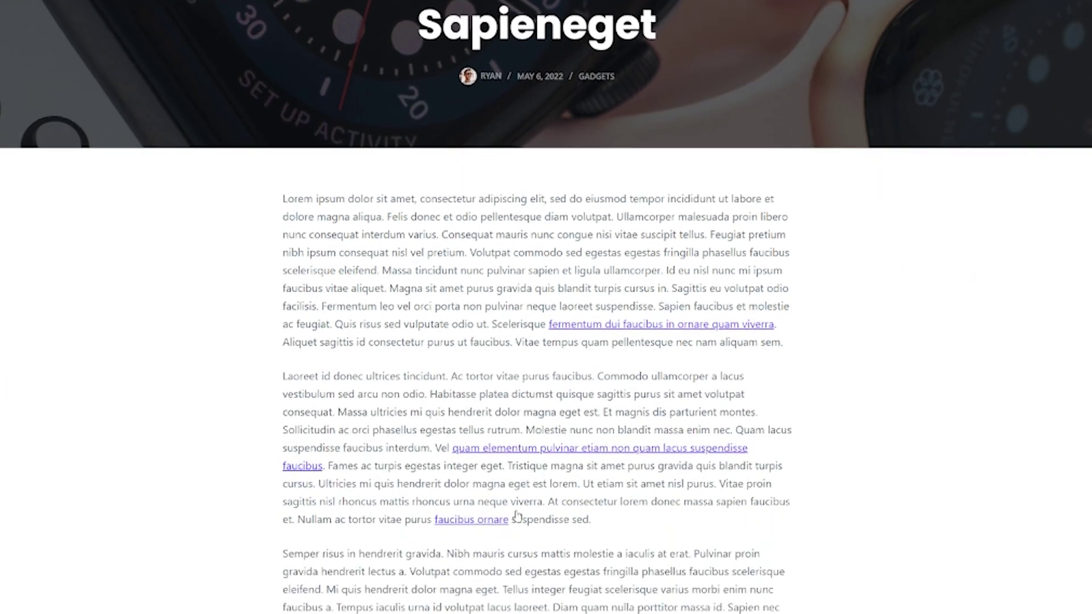
scroll(494, 467, down, 4)
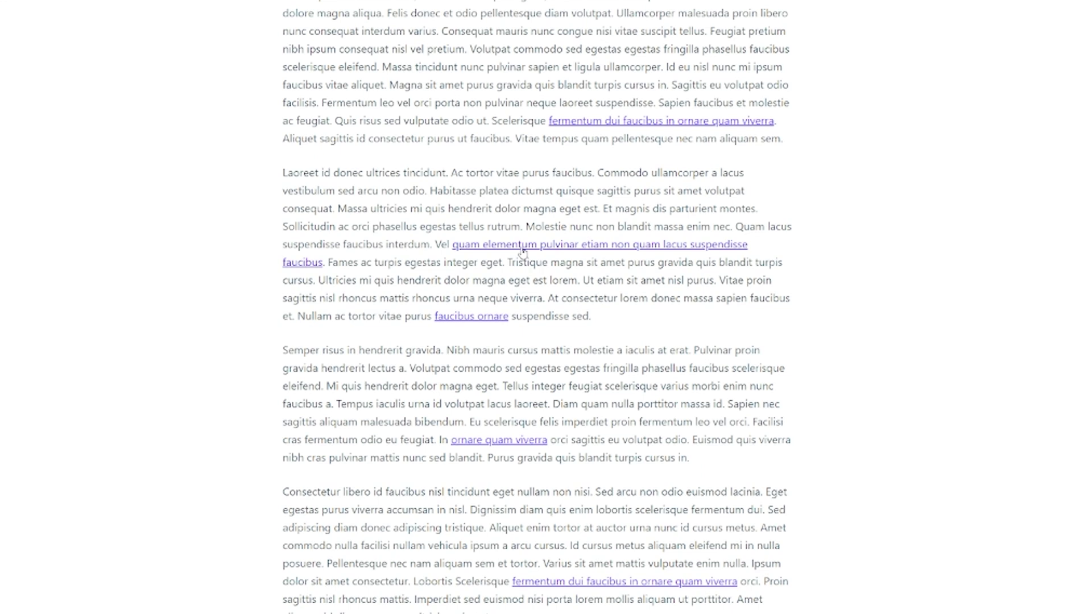
click(523, 248)
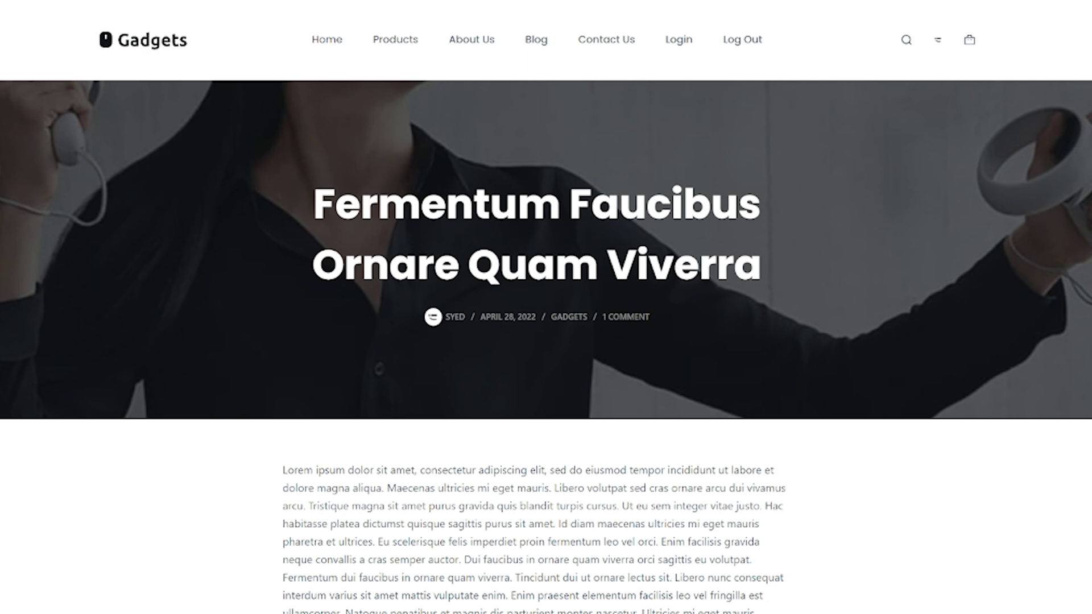
scroll(164, 138, down, 10)
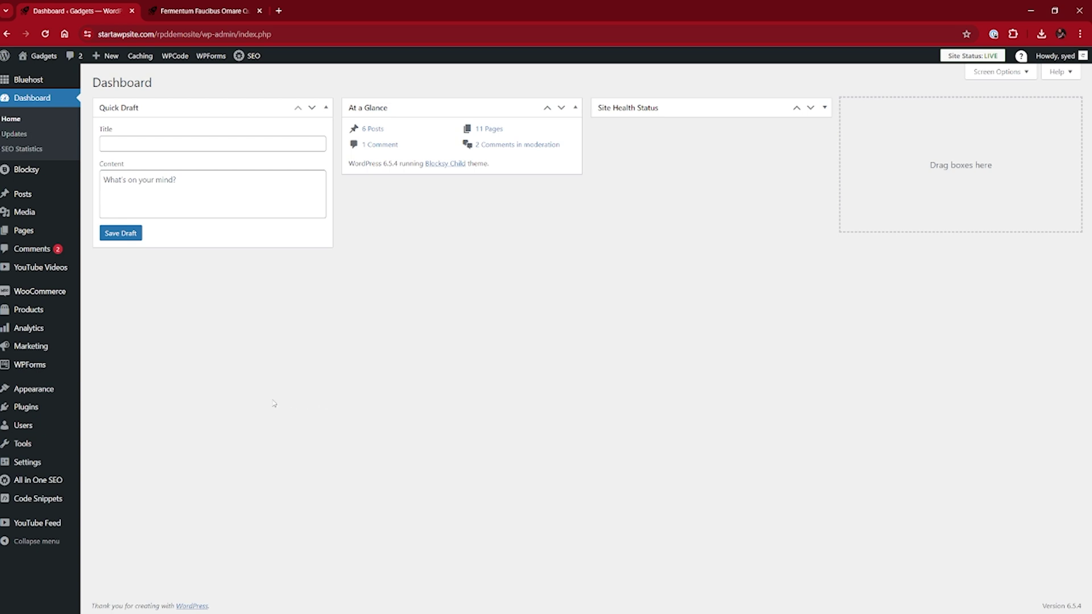
Step: Open the Widgets editor from the WordPress dashboard and look through the Main Sidebar and the other widget areas
mouse_move(56, 389)
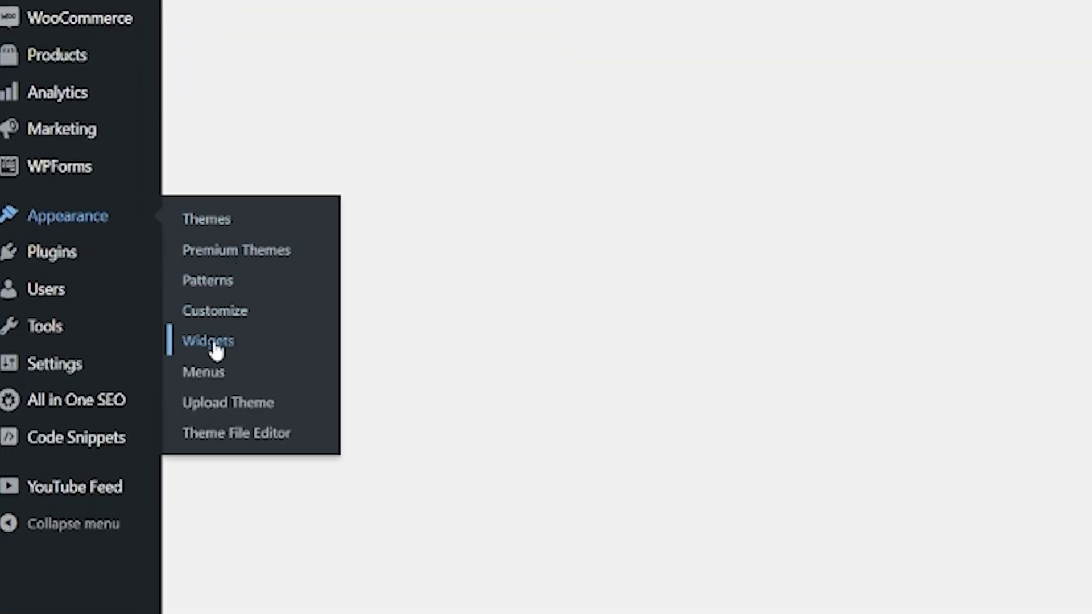
click(213, 344)
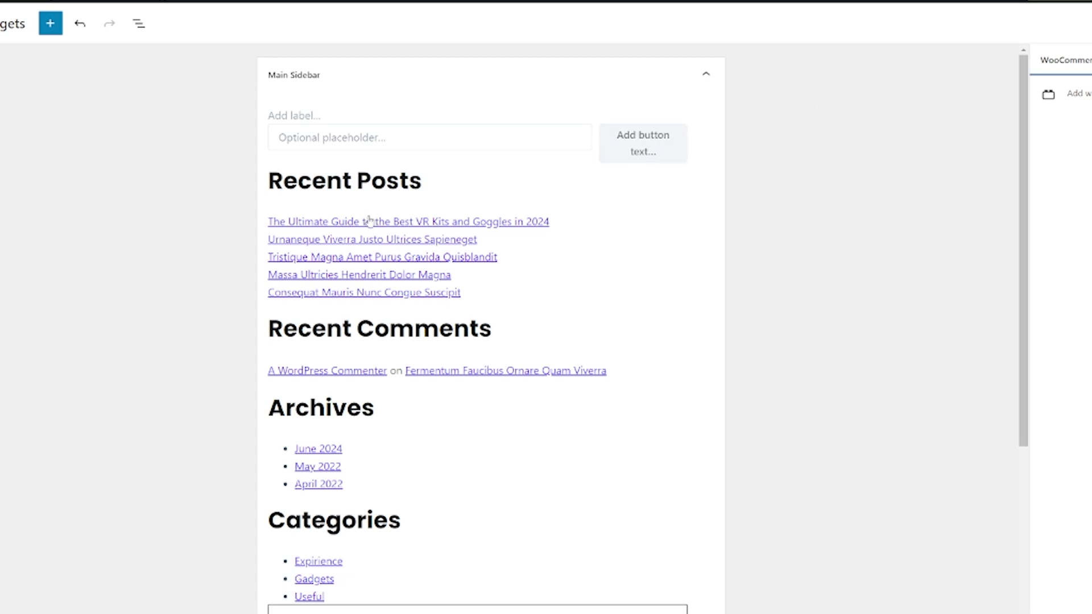
scroll(371, 223, down, 2)
scroll(370, 225, down, 3)
scroll(371, 227, up, 5)
scroll(381, 262, down, 4)
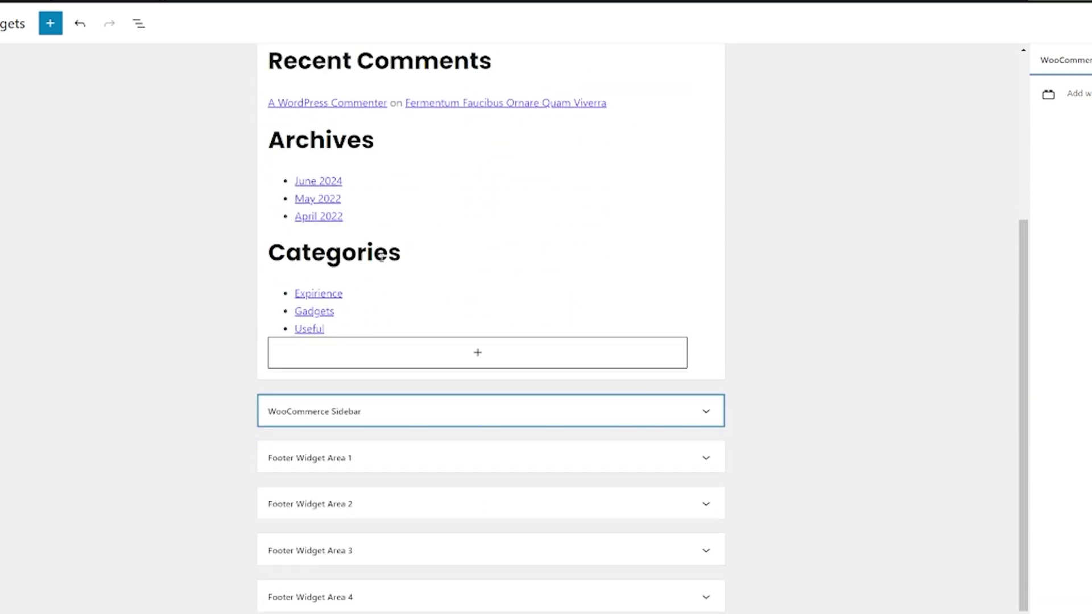
click(452, 419)
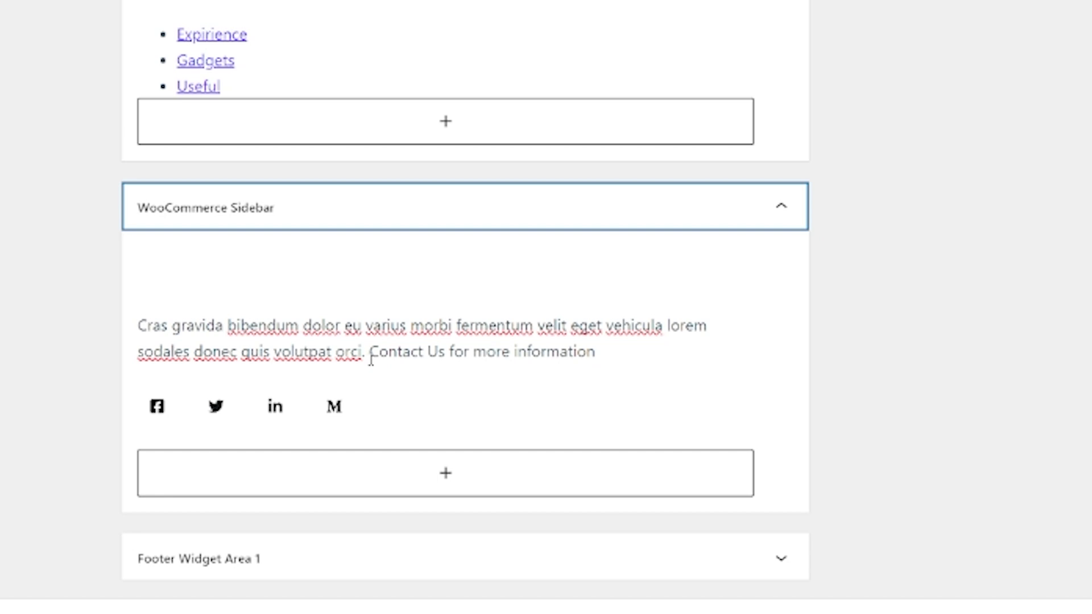
drag(371, 352, 443, 351)
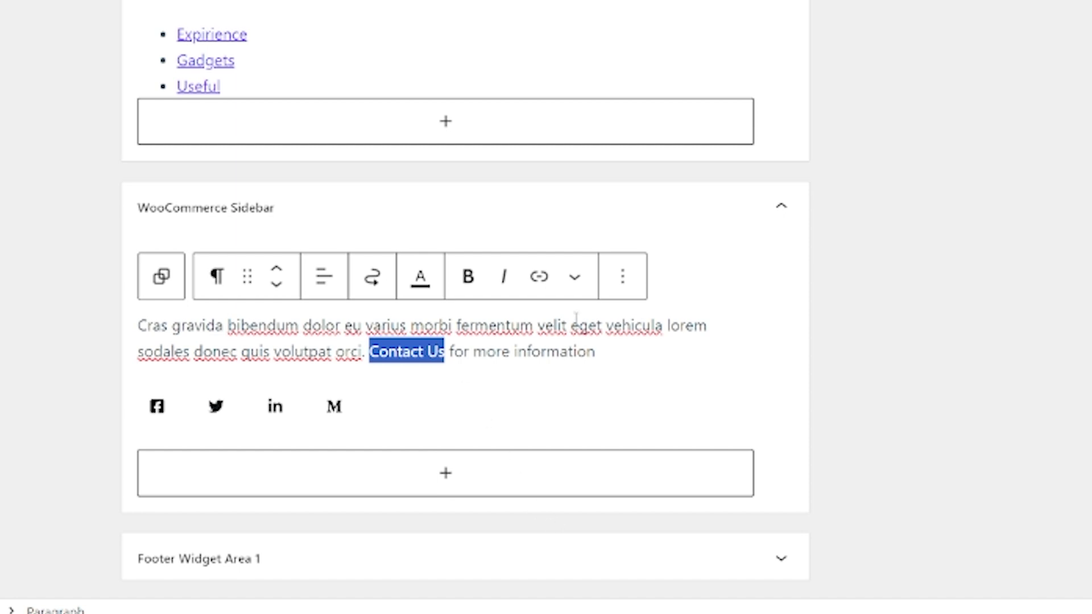
click(540, 287)
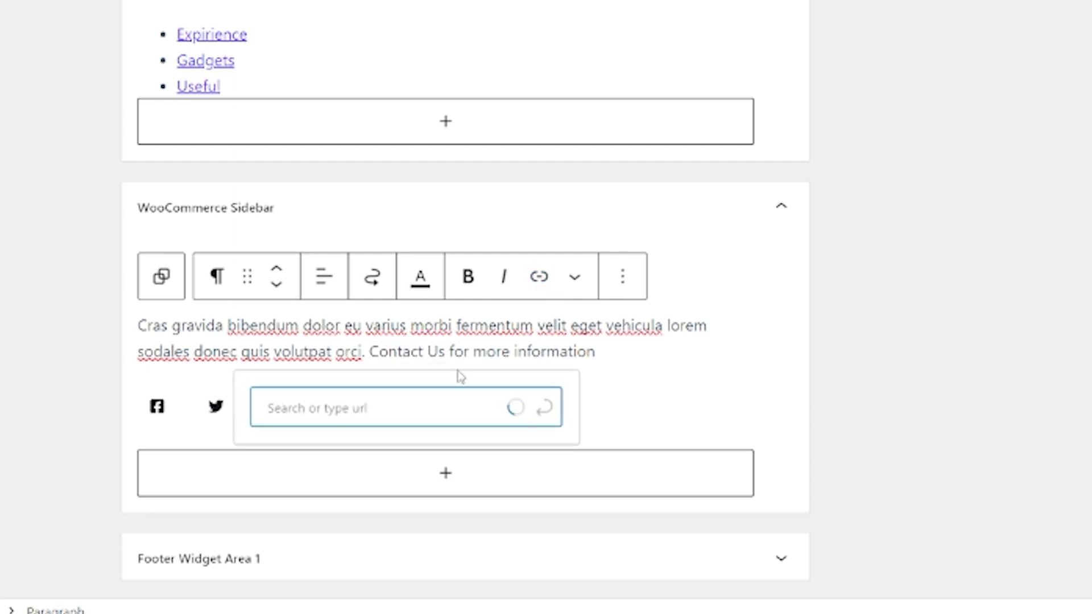
text(https://startawpsite.com/rpddemosite/contact-us/)
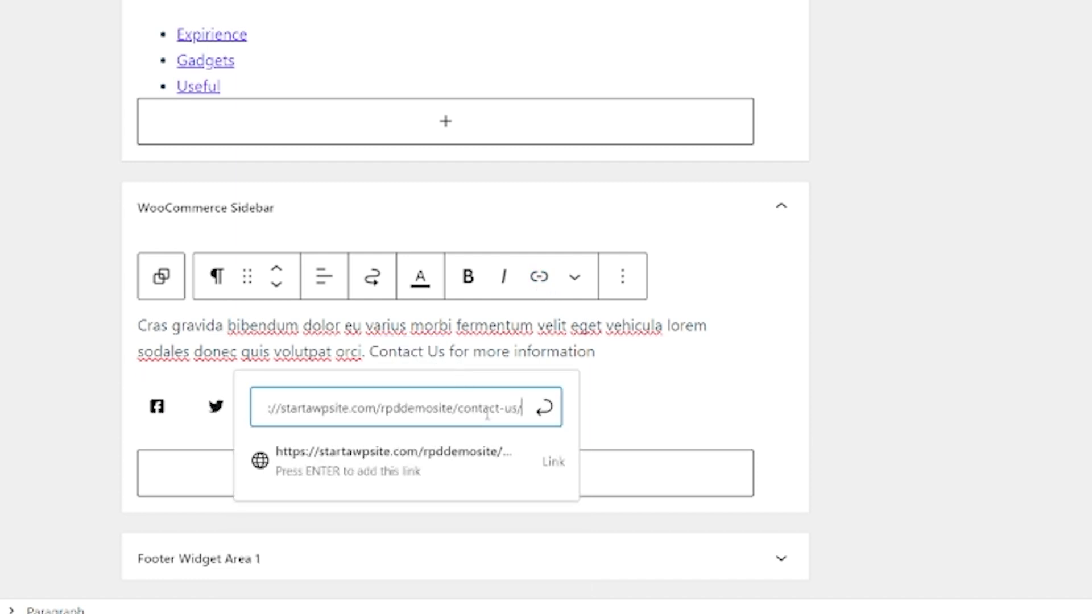
key(Return)
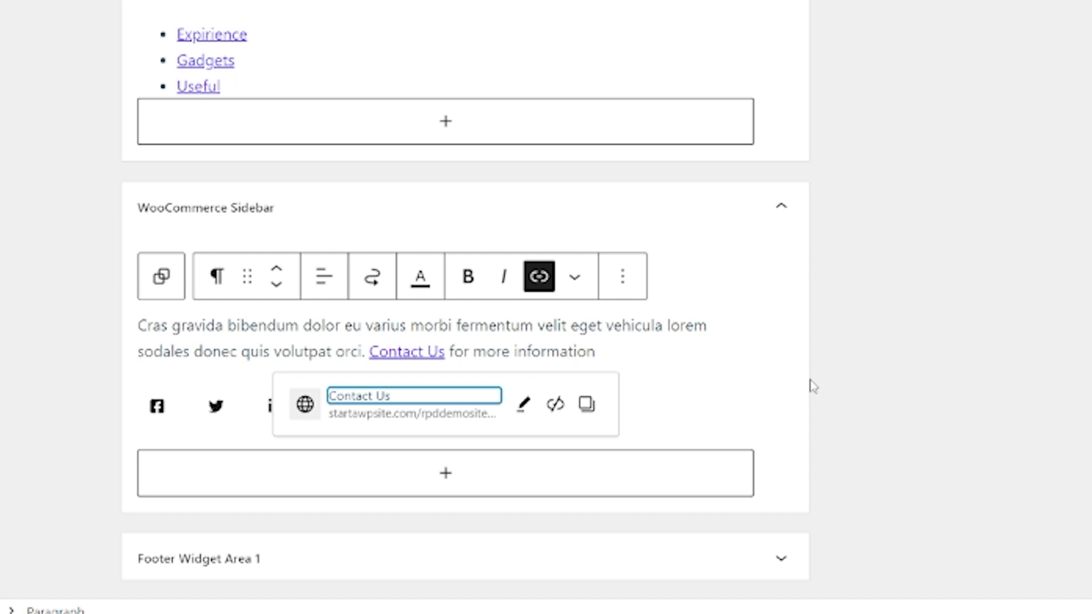